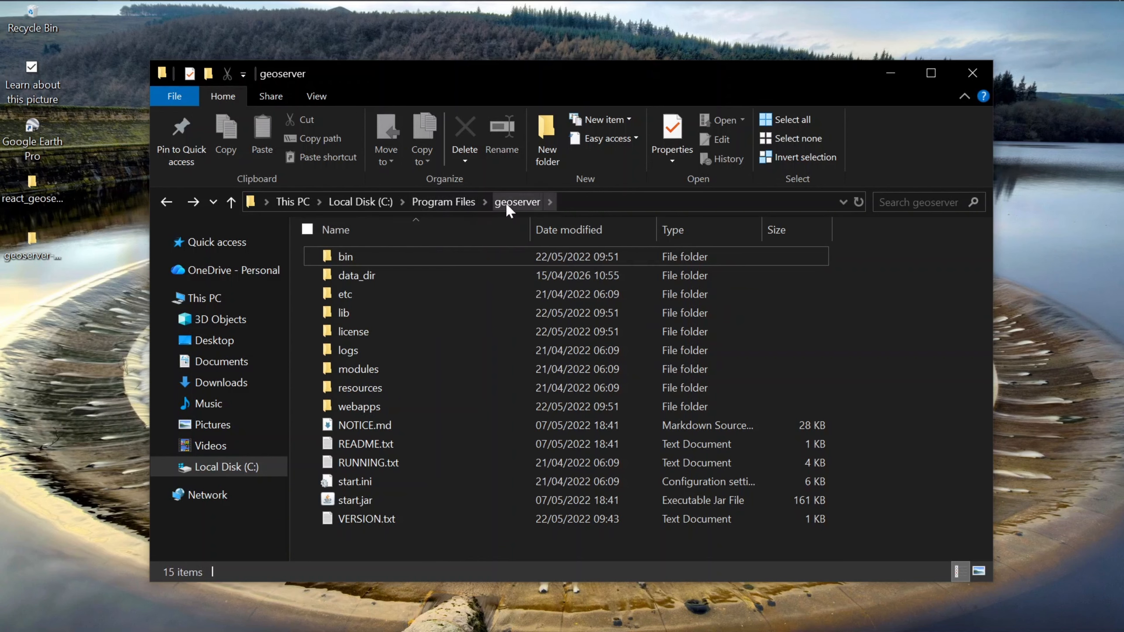
# Start GeoServer by running startup.bat from its bin folder and check the console log for the server start line.
pyautogui.doubleClick(391, 256)
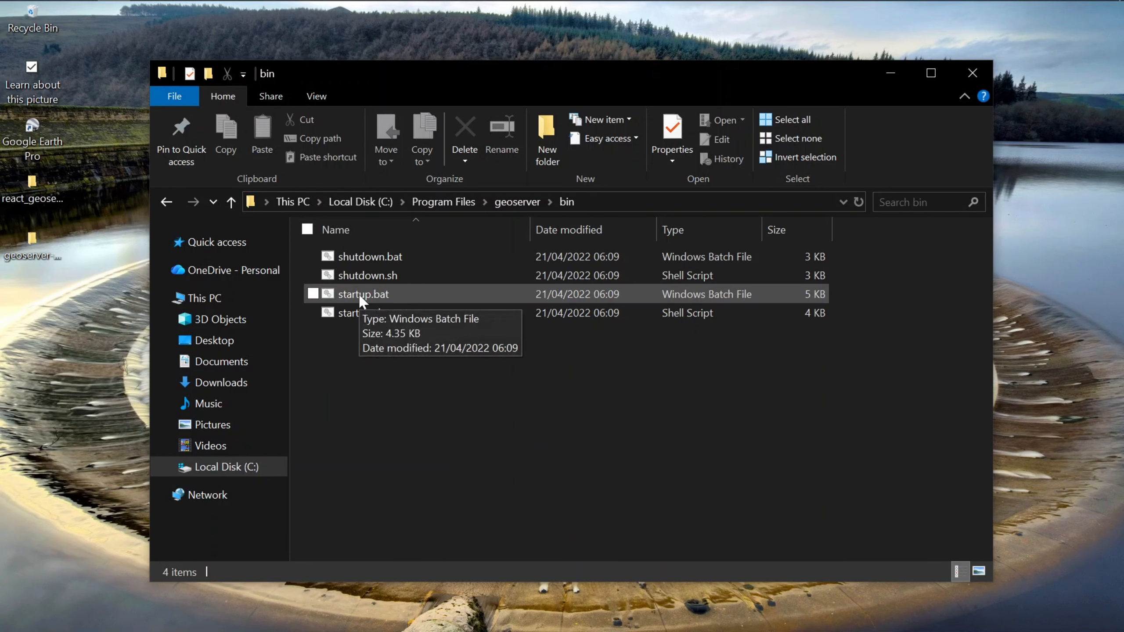
pyautogui.click(382, 294)
pyautogui.click(384, 294)
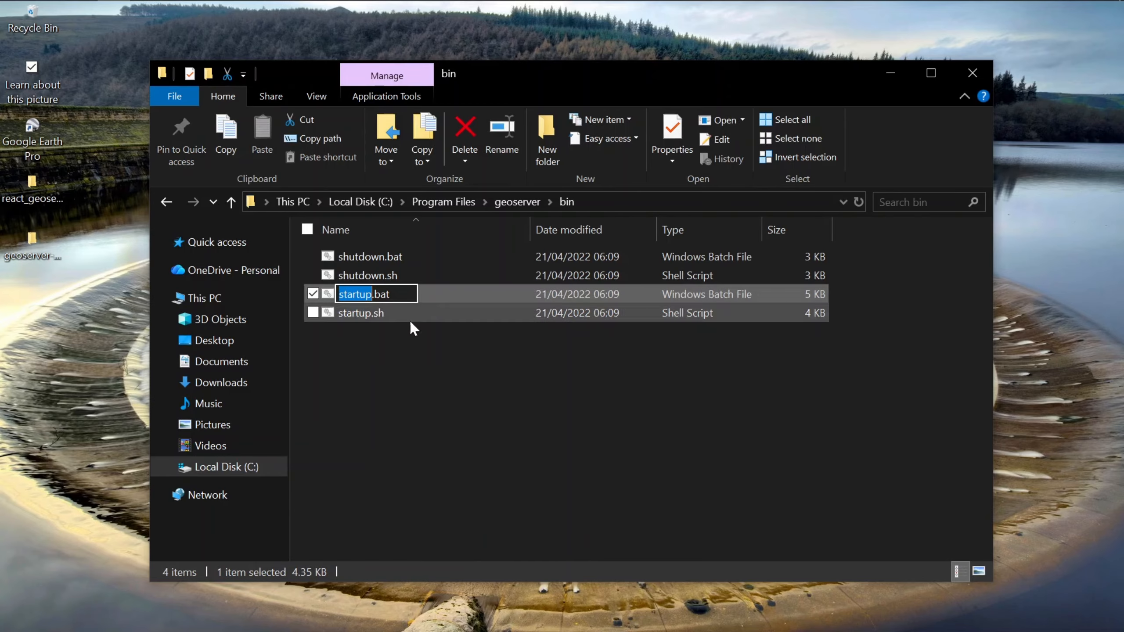
pyautogui.click(410, 328)
pyautogui.doubleClick(390, 288)
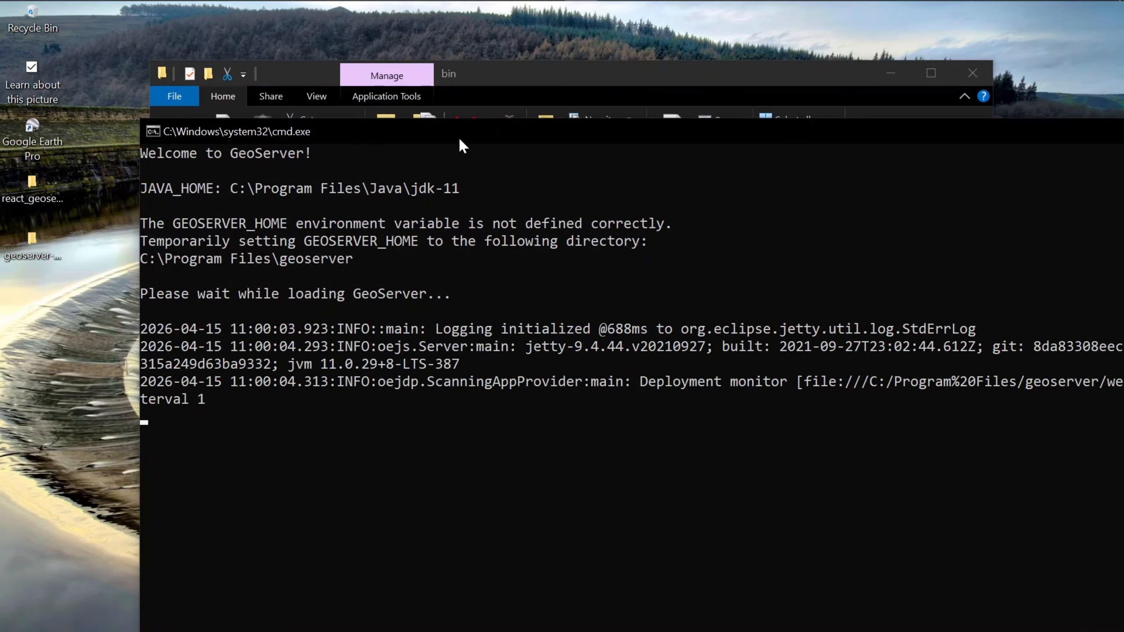
pyautogui.moveTo(458, 138); pyautogui.dragTo(381, 54)
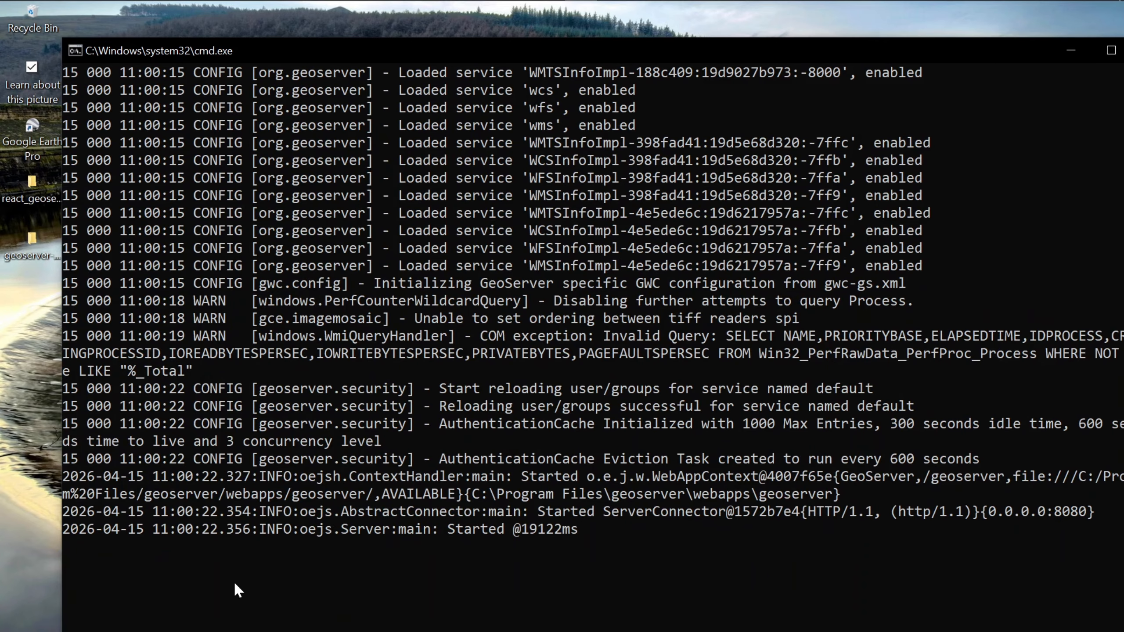
pyautogui.moveTo(331, 531); pyautogui.dragTo(442, 533)
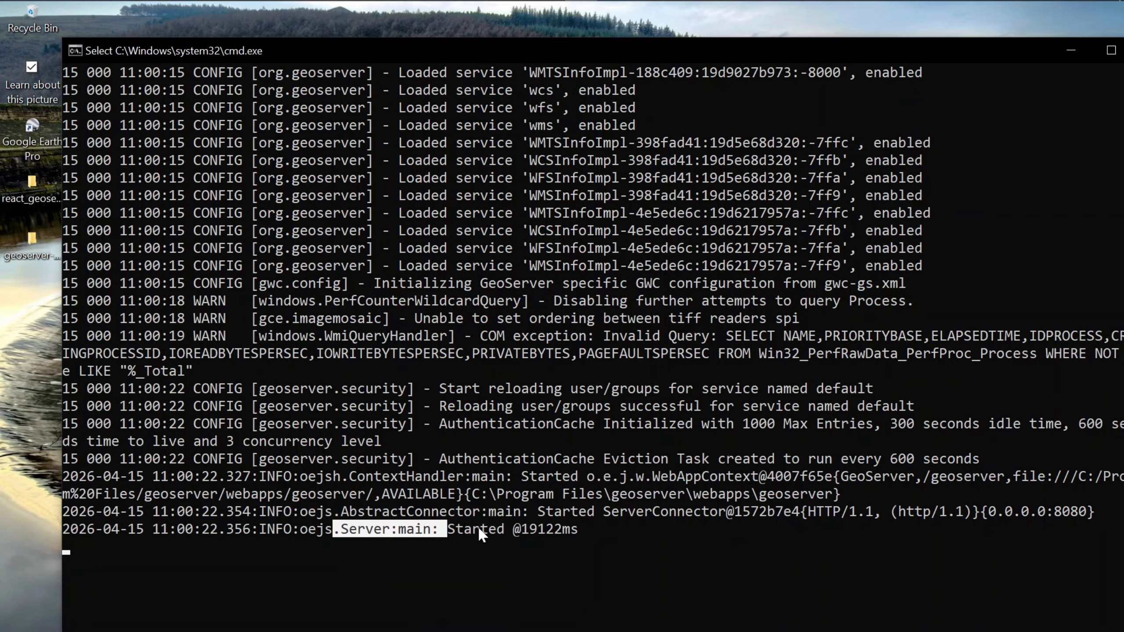
pyautogui.moveTo(523, 530)
pyautogui.mouseDown()
pyautogui.moveTo(543, 532)
pyautogui.moveTo(527, 532)
pyautogui.mouseUp()
pyautogui.click(541, 532)
pyautogui.click(533, 533)
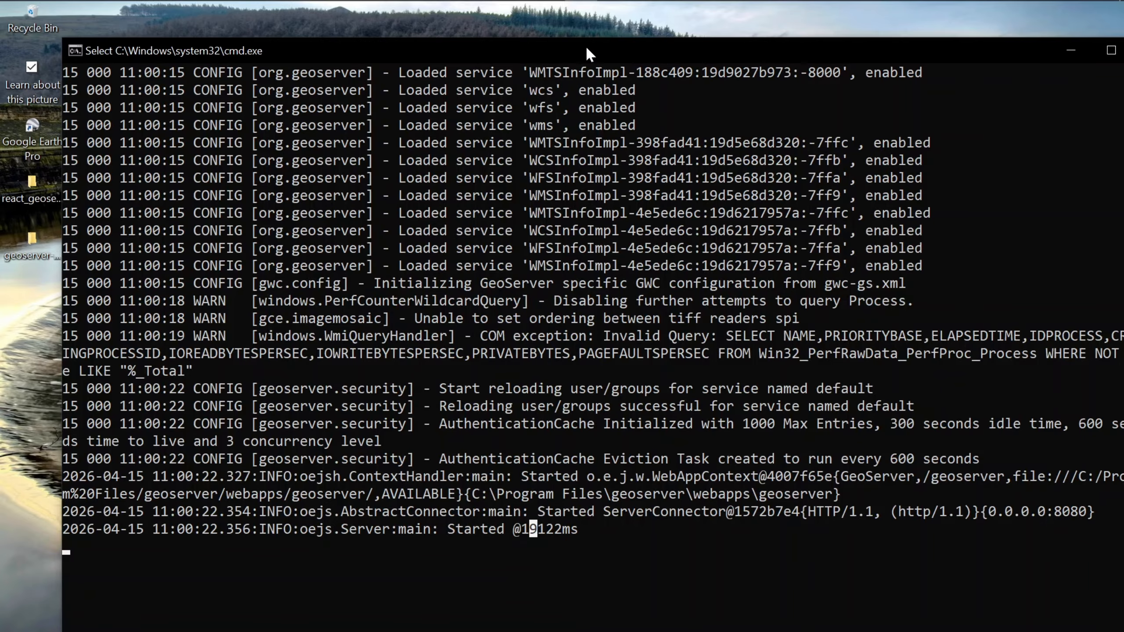
pyautogui.moveTo(585, 45); pyautogui.dragTo(579, 48)
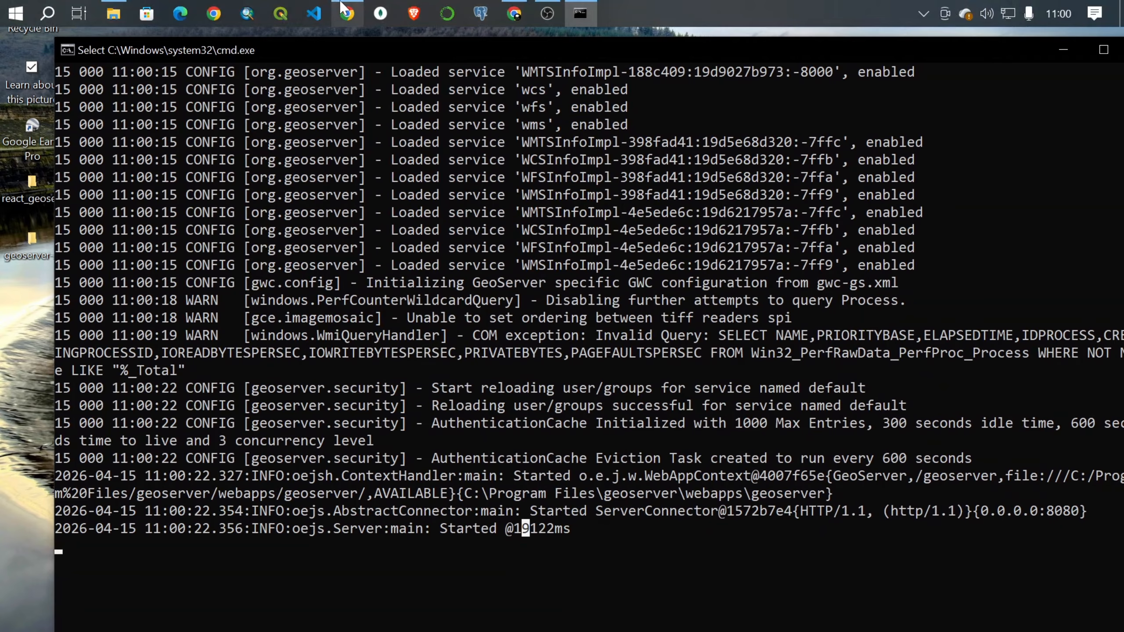
# Switch to Chrome, open localhost:8080/geoserver and log in with the prefilled admin credentials.
pyautogui.click(347, 13)
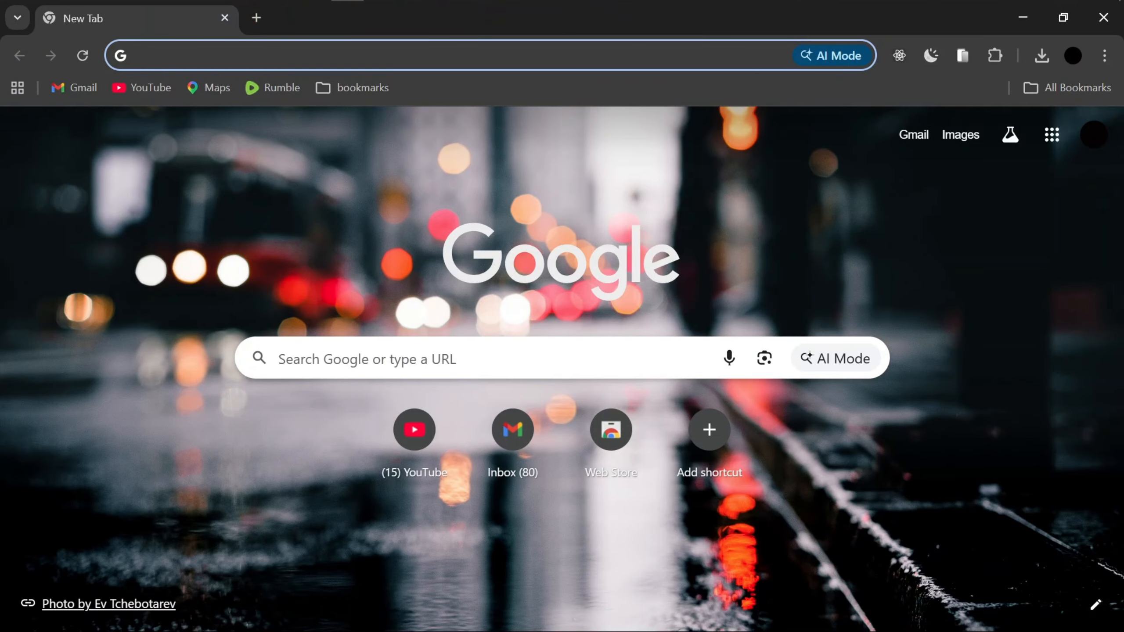
pyautogui.write('localhost:8080/geoserver')
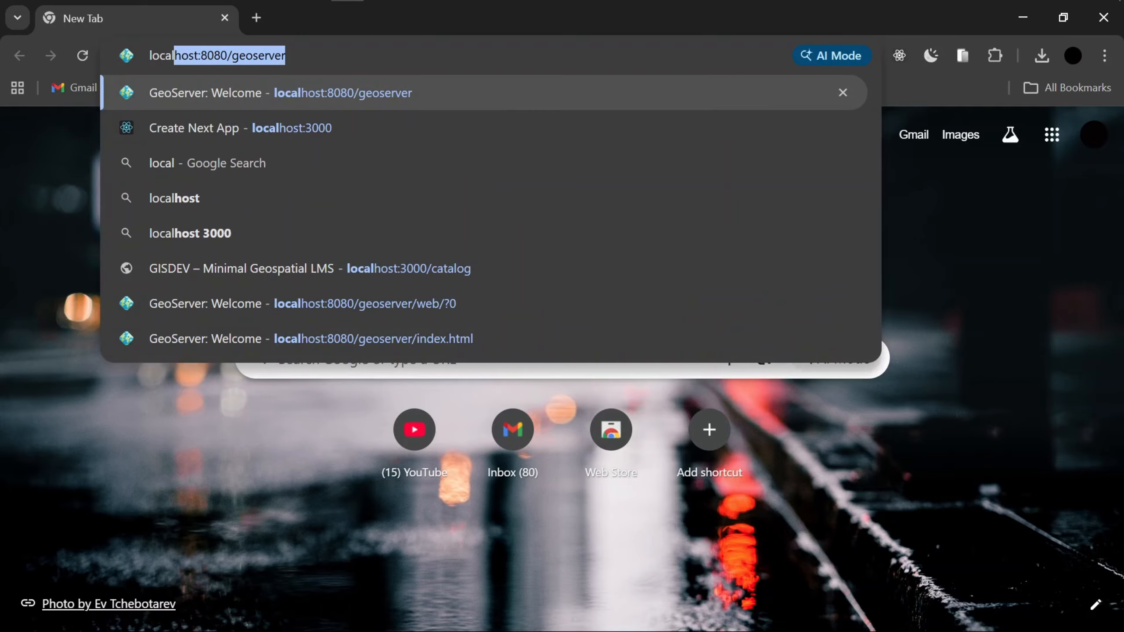
pyautogui.press('Return')
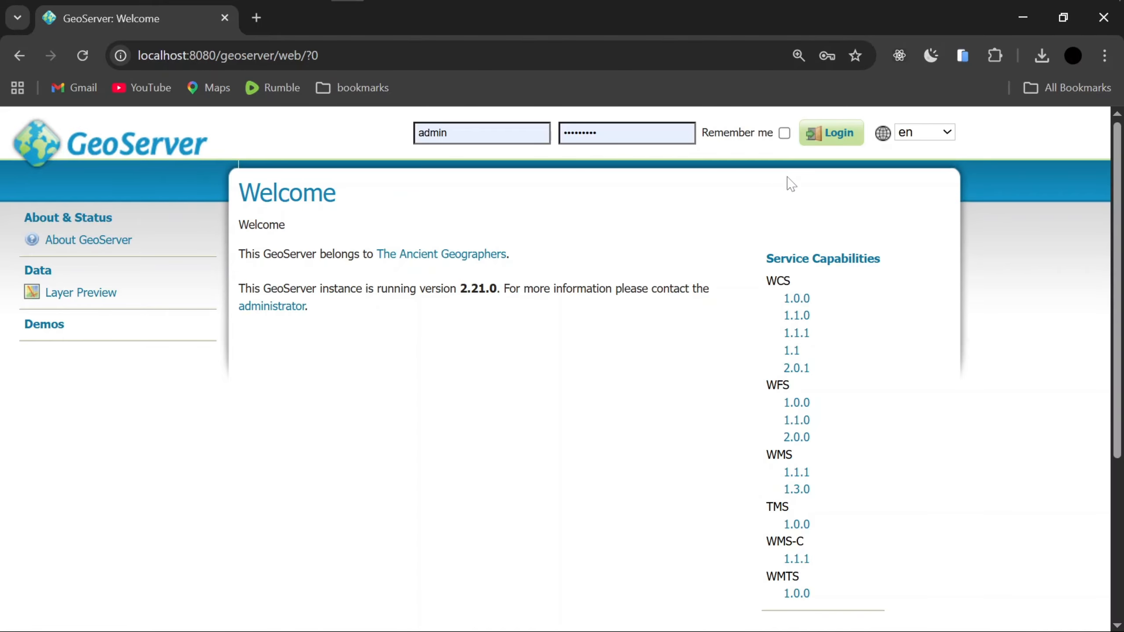
pyautogui.click(833, 141)
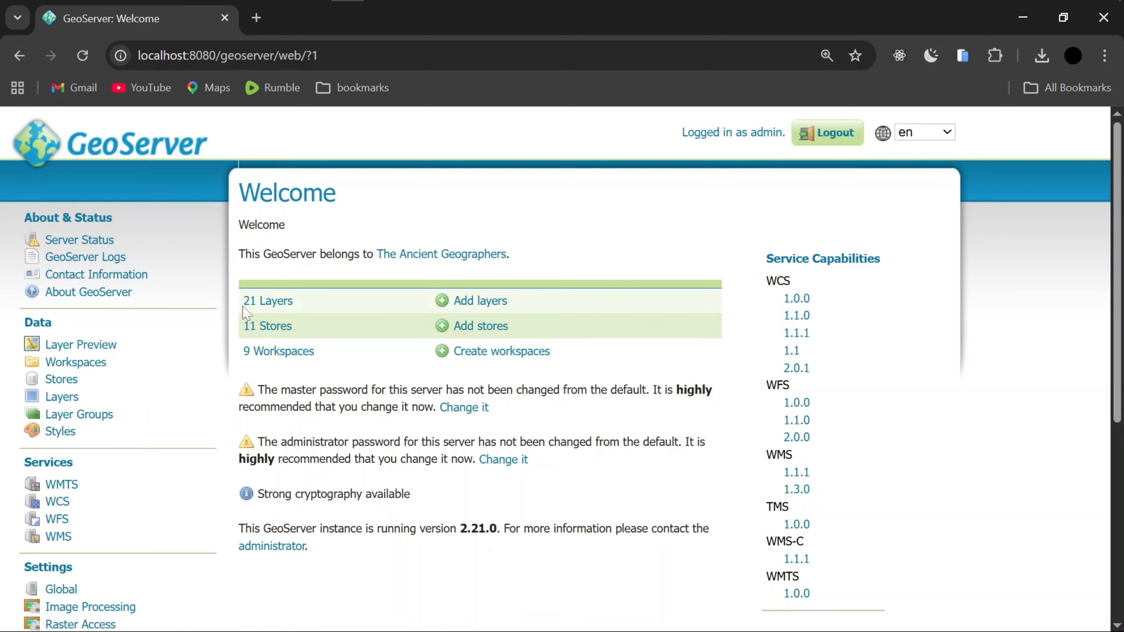
# Review the layers, stores and workspaces summary on the welcome page and examine the list of existing workspaces.
pyautogui.moveTo(241, 302); pyautogui.dragTo(308, 309)
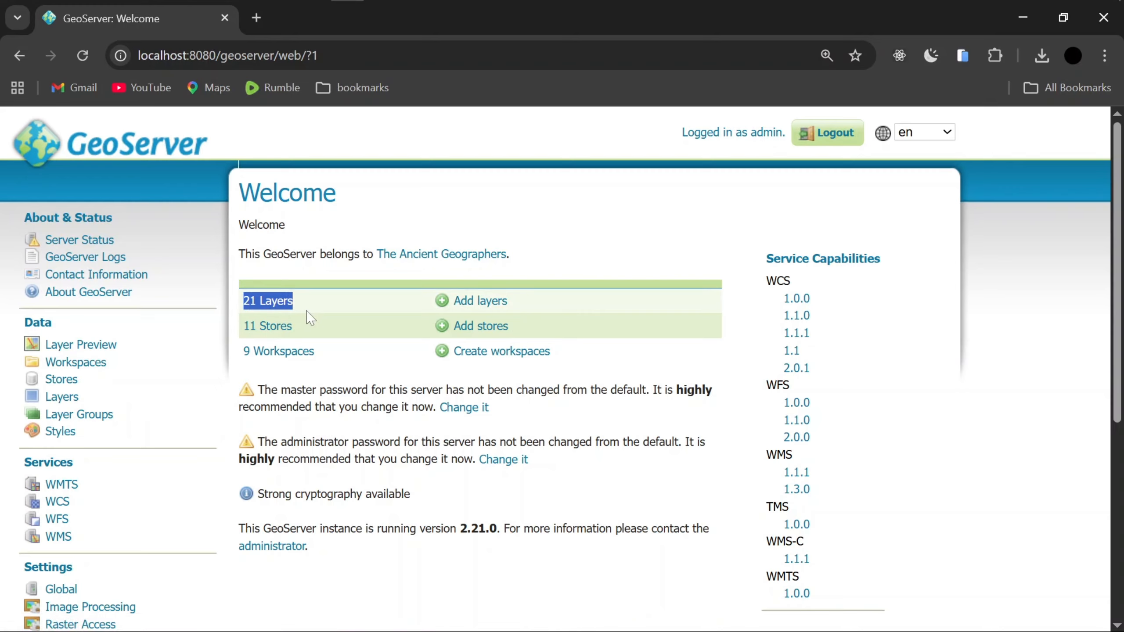
pyautogui.click(300, 319)
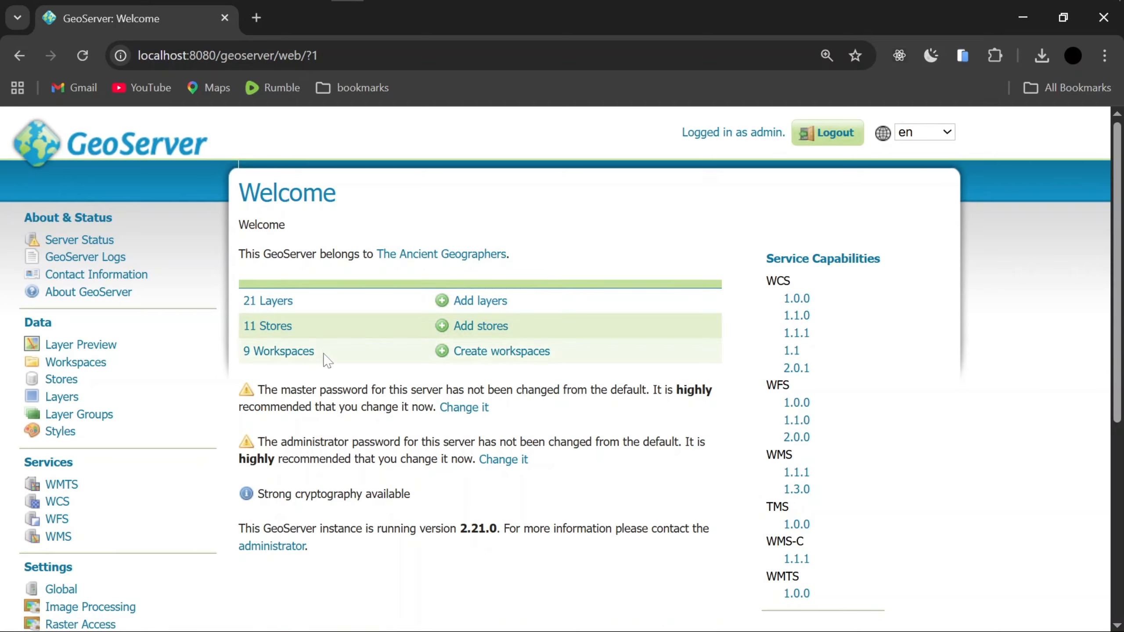
pyautogui.moveTo(323, 354); pyautogui.dragTo(293, 291)
pyautogui.click(334, 316)
pyautogui.click(78, 365)
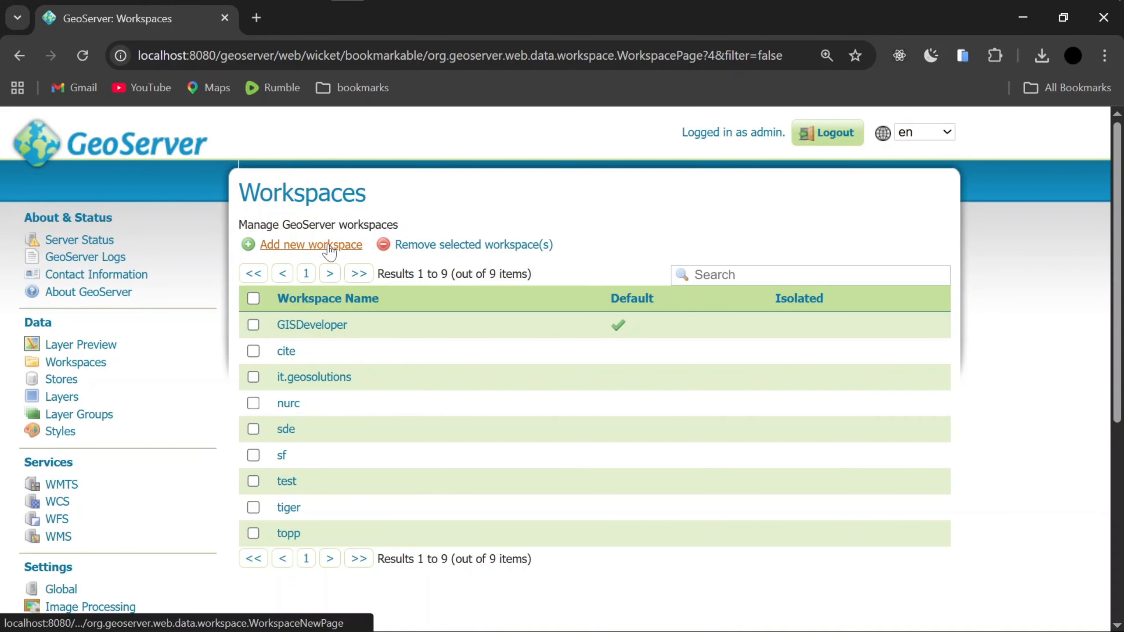
pyautogui.scroll(-4, 348, 357)
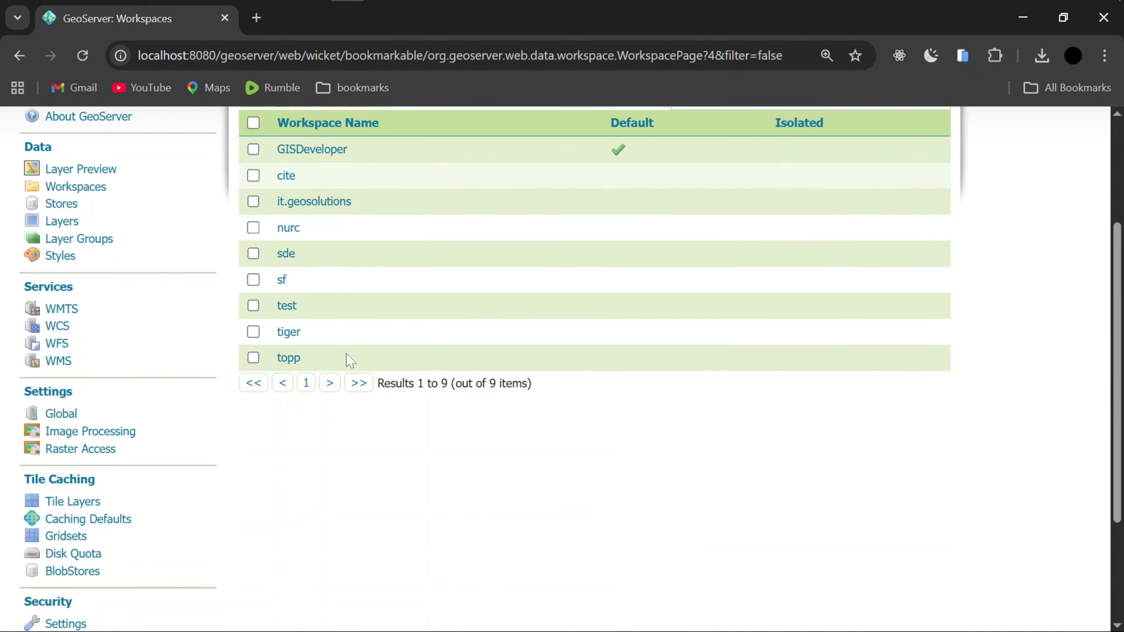
pyautogui.scroll(1, 346, 366)
pyautogui.scroll(3, 347, 368)
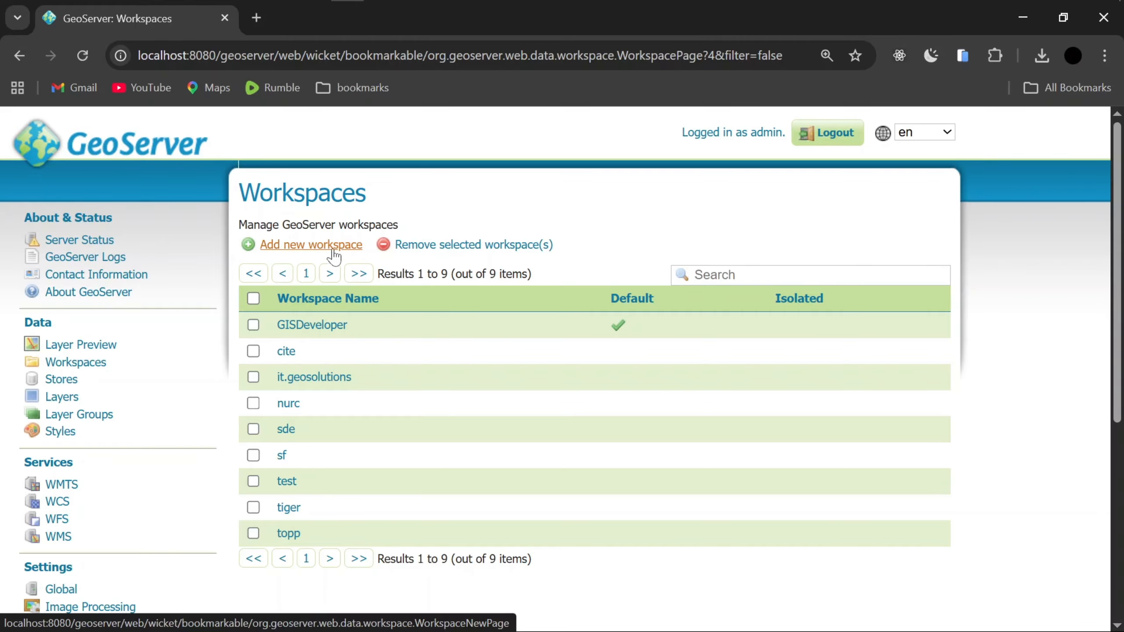
# Create a workspace named testing_geoserver with namespace URI testing_geoserver.com, make it the default workspace, and save it.
pyautogui.click(310, 249)
pyautogui.click(363, 336)
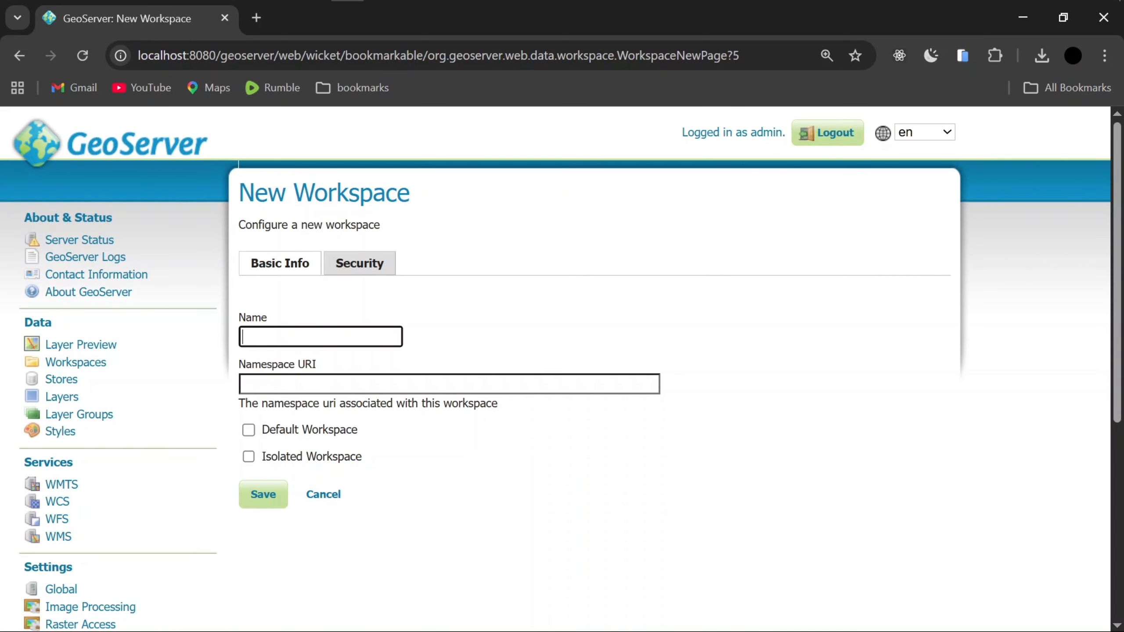
pyautogui.write('testa')
pyautogui.press('BackSpace')
pyautogui.write('esting_geoserver')
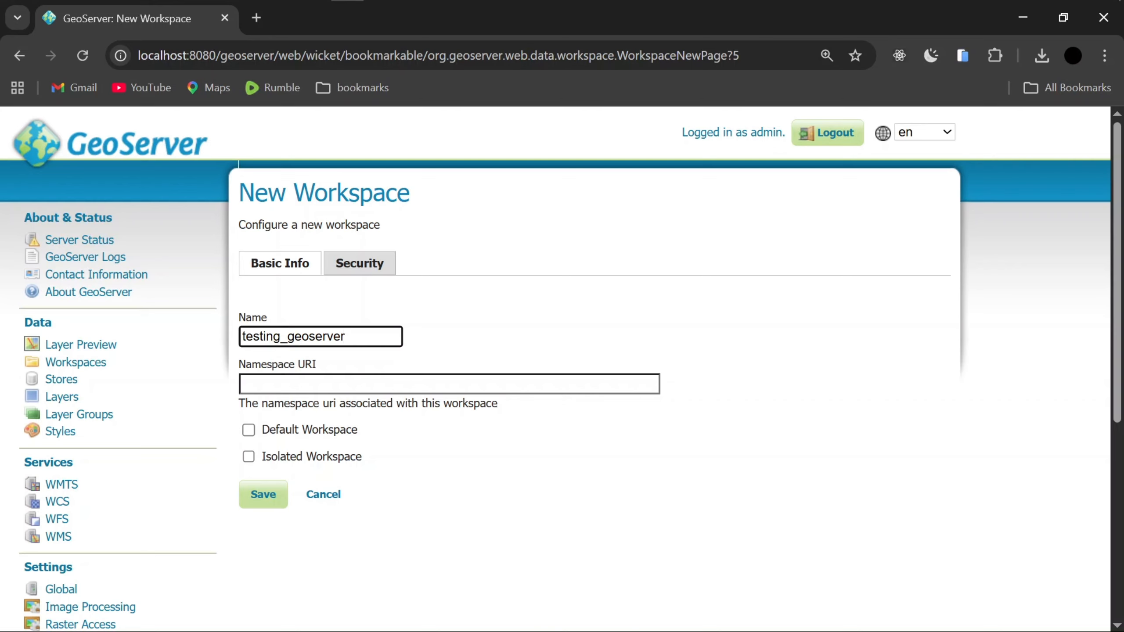
pyautogui.click(243, 384)
pyautogui.write('te')
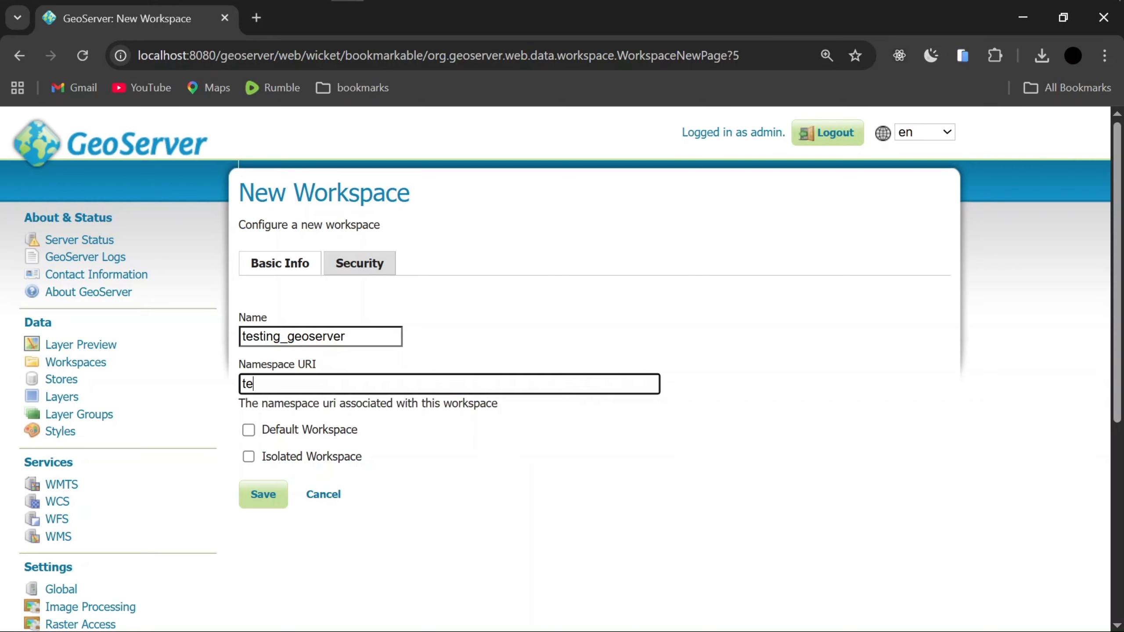
pyautogui.write('sting_geoserver.')
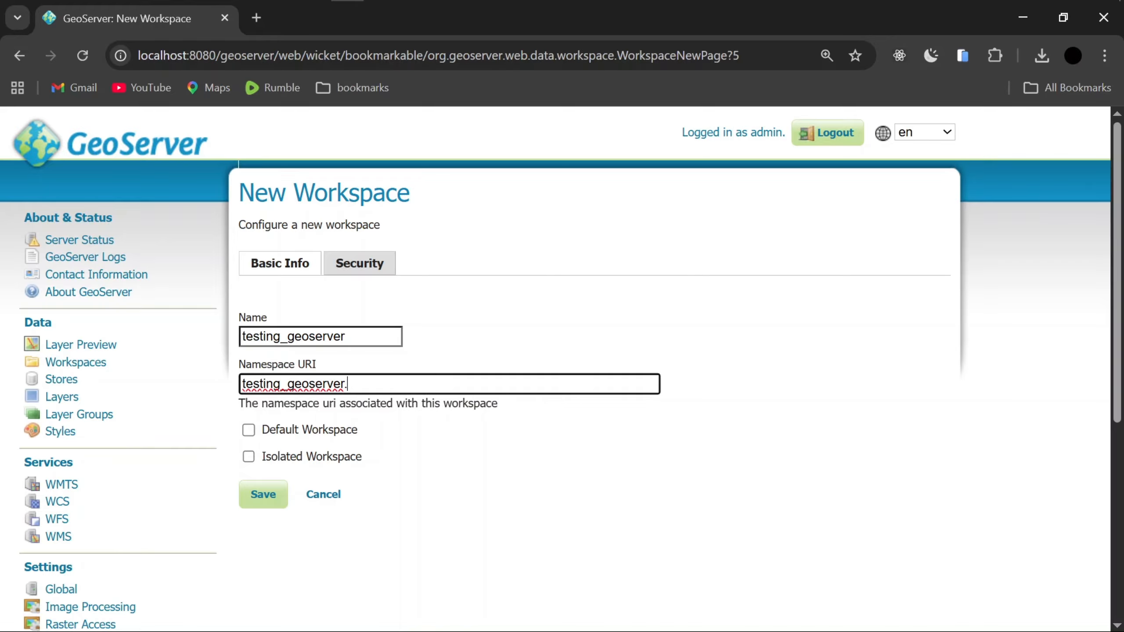
pyautogui.write('com')
pyautogui.click(253, 433)
pyautogui.click(263, 494)
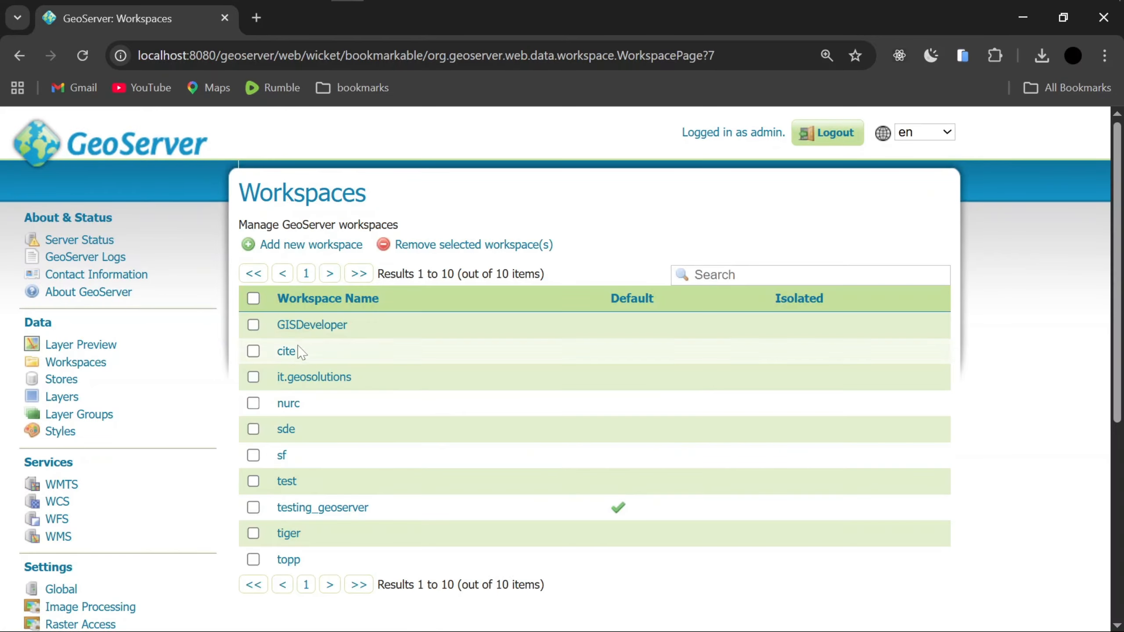
pyautogui.scroll(-2, 319, 505)
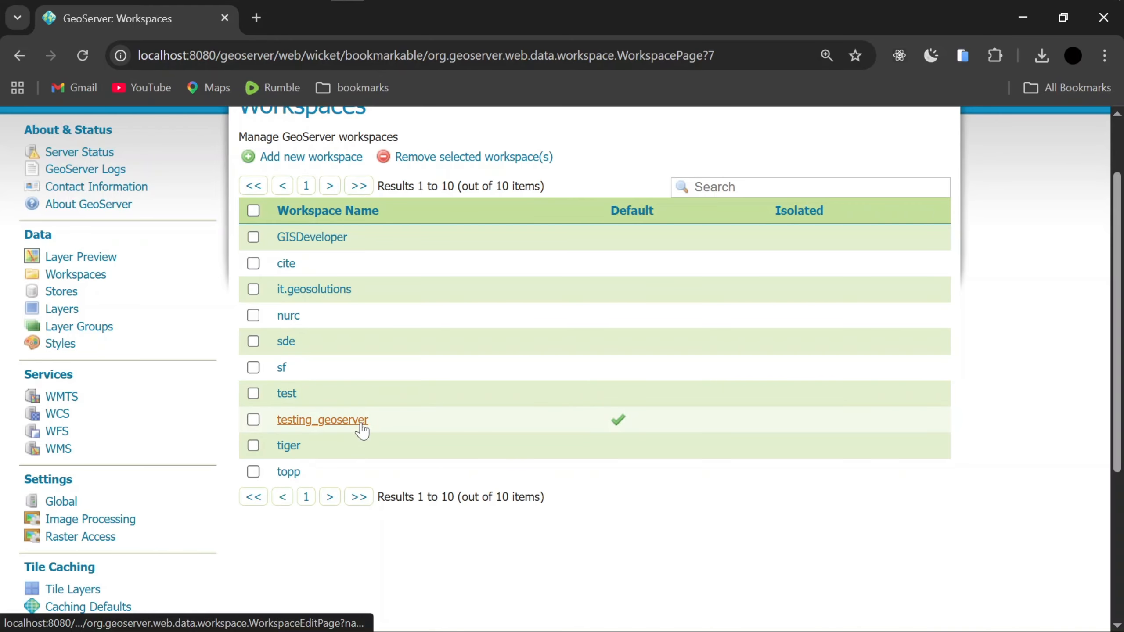
pyautogui.scroll(2, 362, 431)
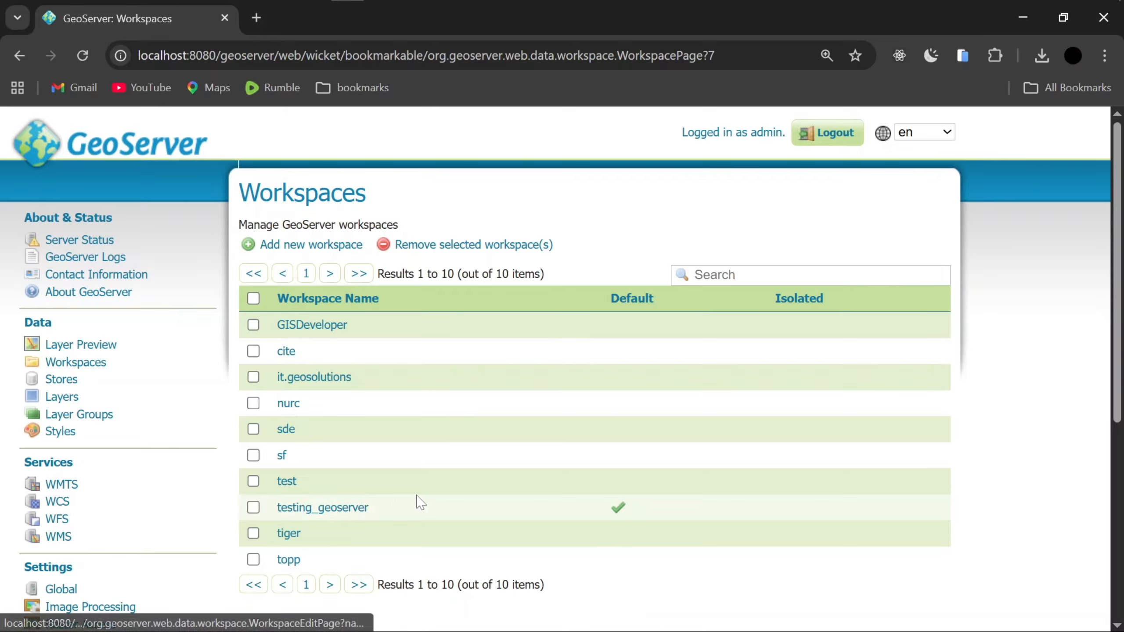
# Review the existing data stores and begin adding a new store.
pyautogui.click(64, 385)
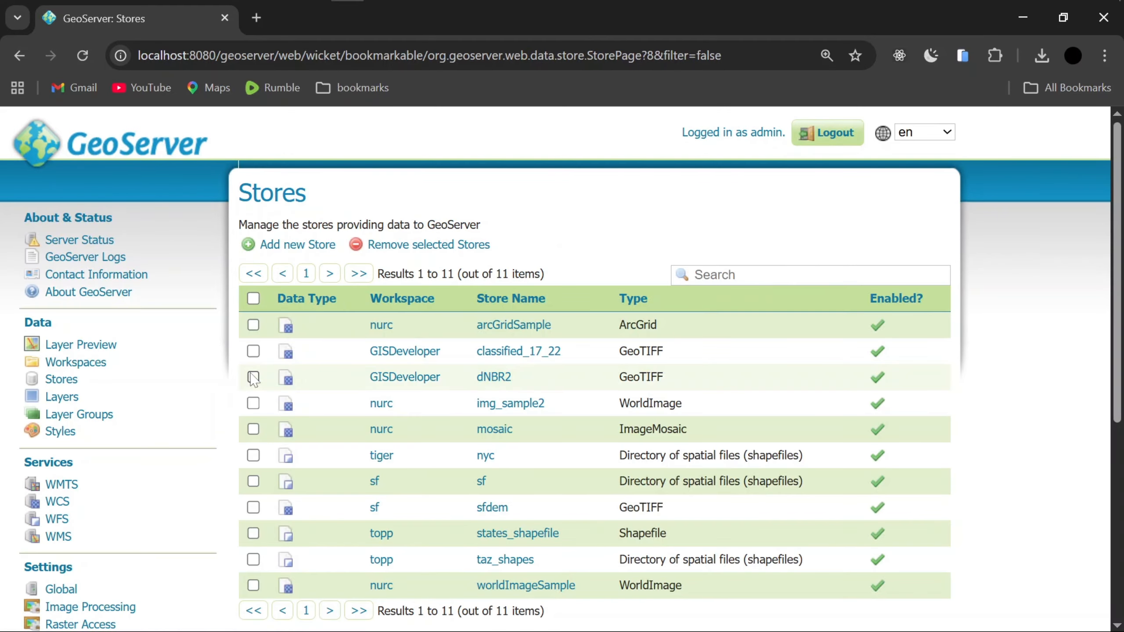
pyautogui.scroll(-4, 436, 368)
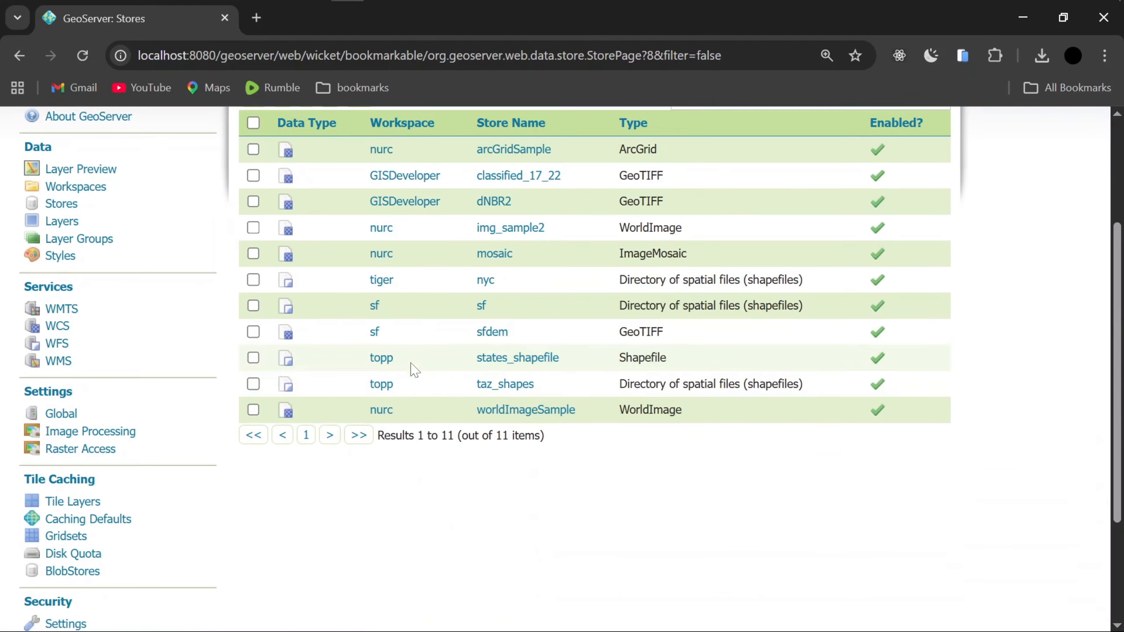
pyautogui.scroll(2, 414, 370)
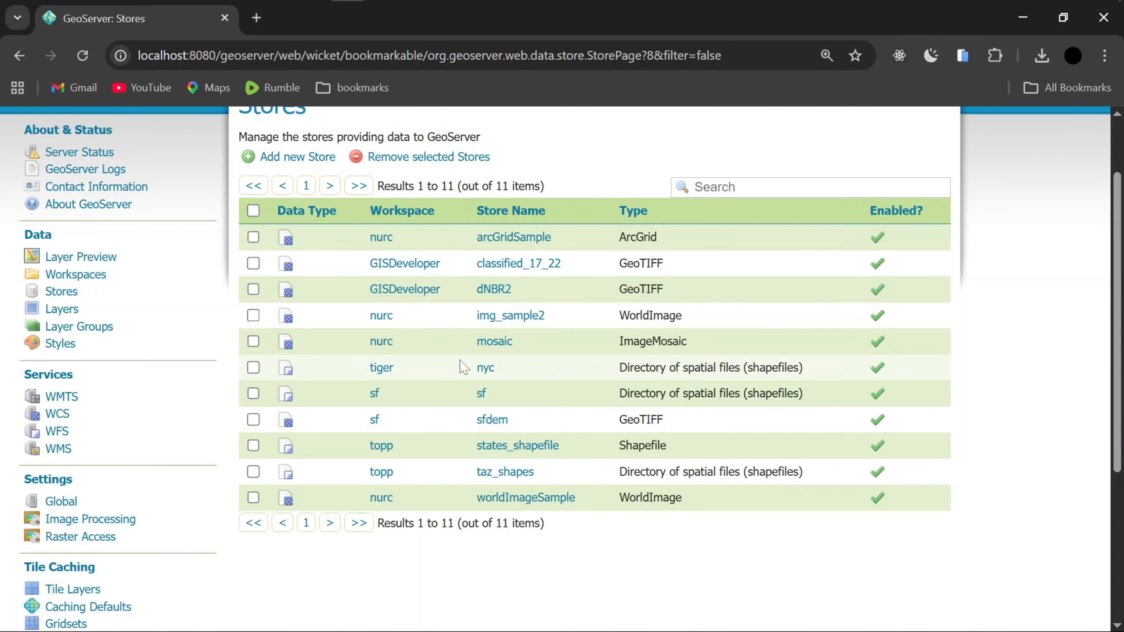
pyautogui.scroll(2, 463, 366)
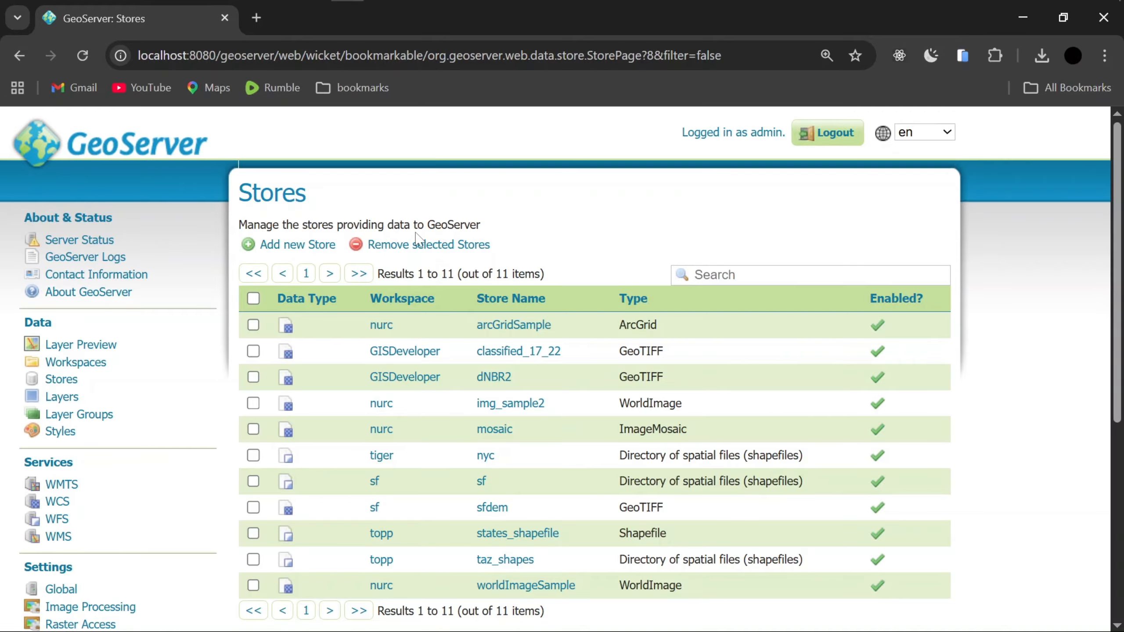
pyautogui.click(315, 245)
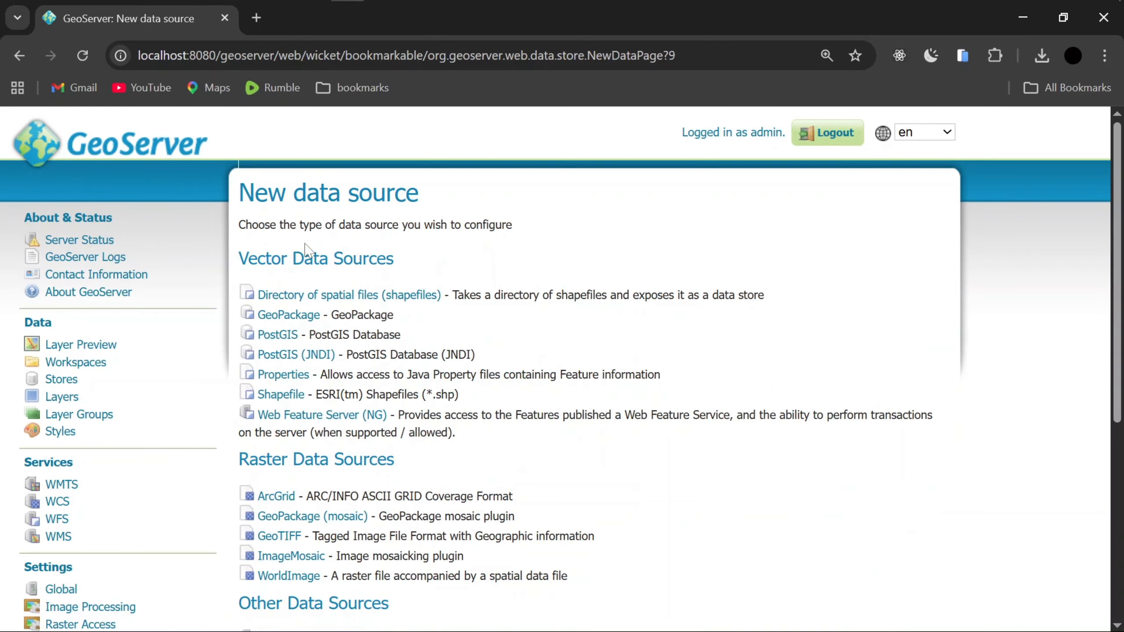
# Examine the vector, raster and other data source types available for the new store, including the shapefile options.
pyautogui.moveTo(401, 256); pyautogui.dragTo(307, 246)
pyautogui.click(410, 252)
pyautogui.doubleClick(426, 466)
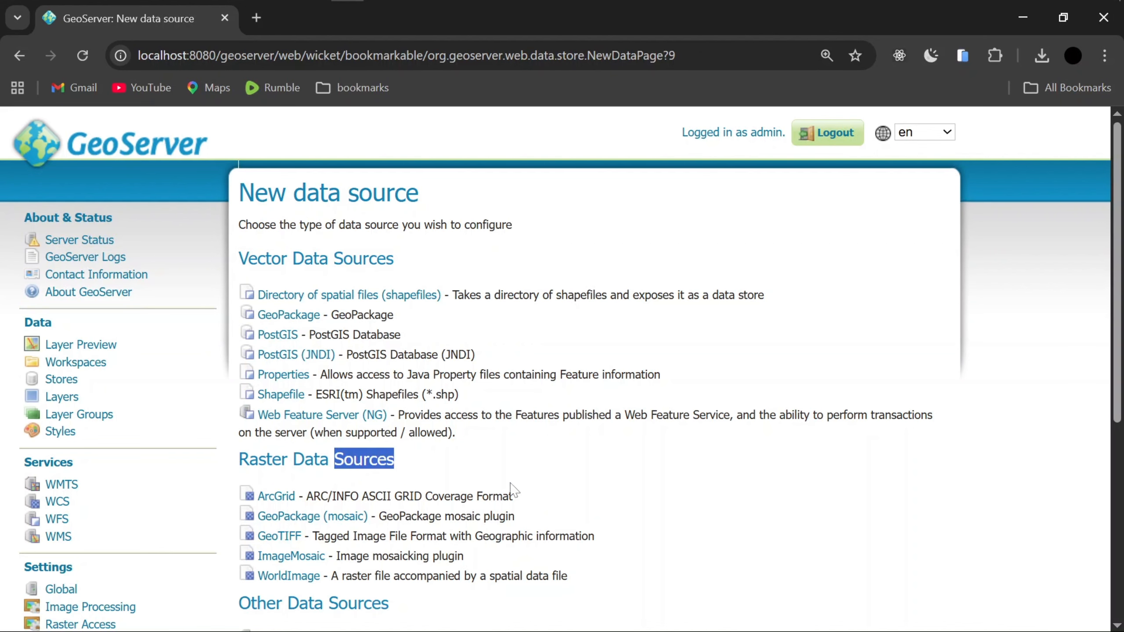
pyautogui.click(516, 489)
pyautogui.scroll(-3, 516, 489)
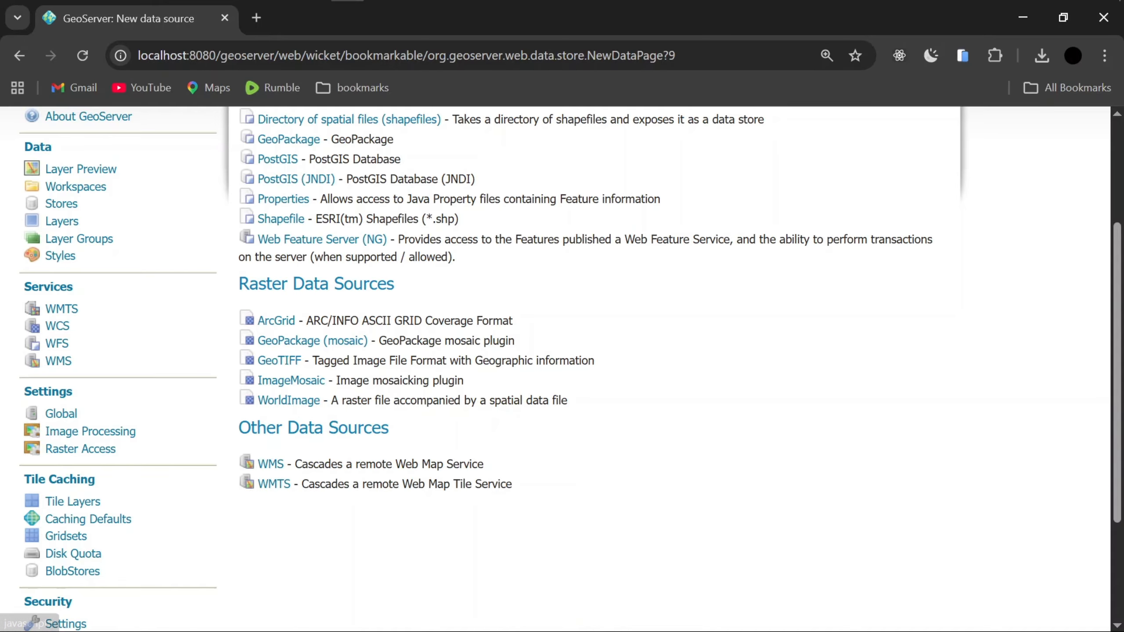
pyautogui.scroll(3, 268, 306)
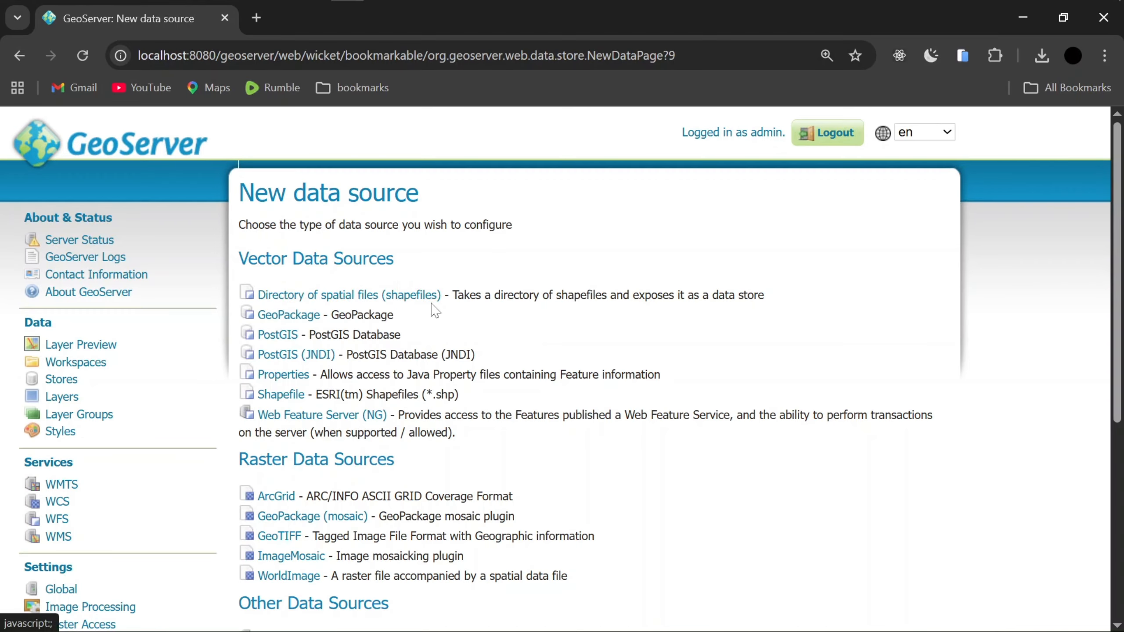
pyautogui.moveTo(452, 295); pyautogui.dragTo(755, 295)
pyautogui.click(265, 326)
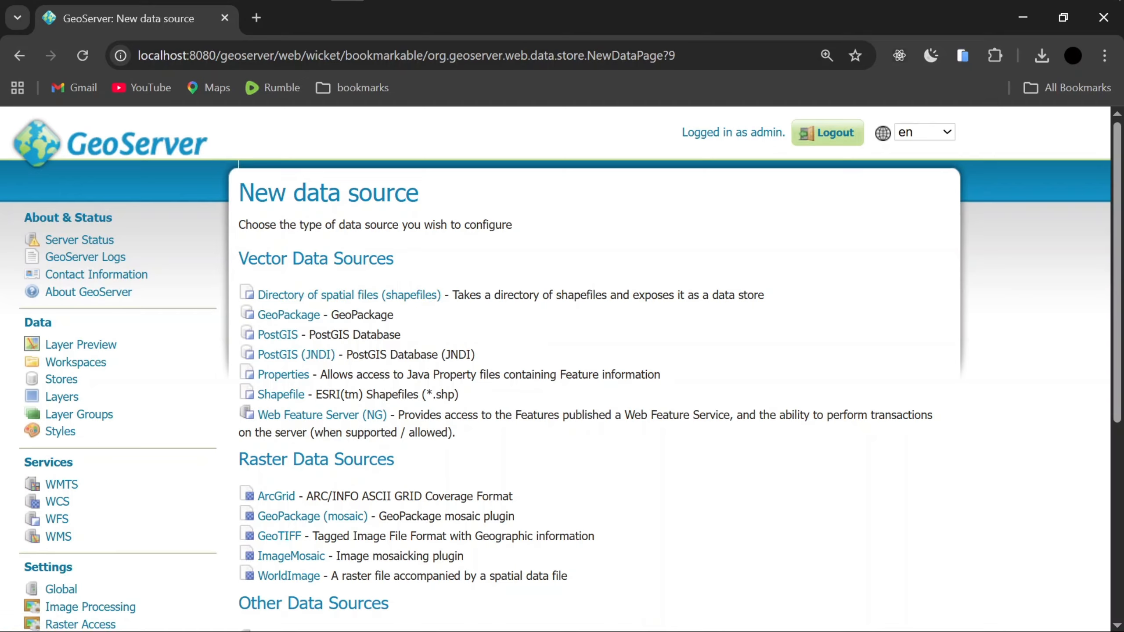
pyautogui.moveTo(450, 295); pyautogui.dragTo(764, 293)
pyautogui.click(672, 314)
pyautogui.moveTo(470, 399); pyautogui.dragTo(289, 394)
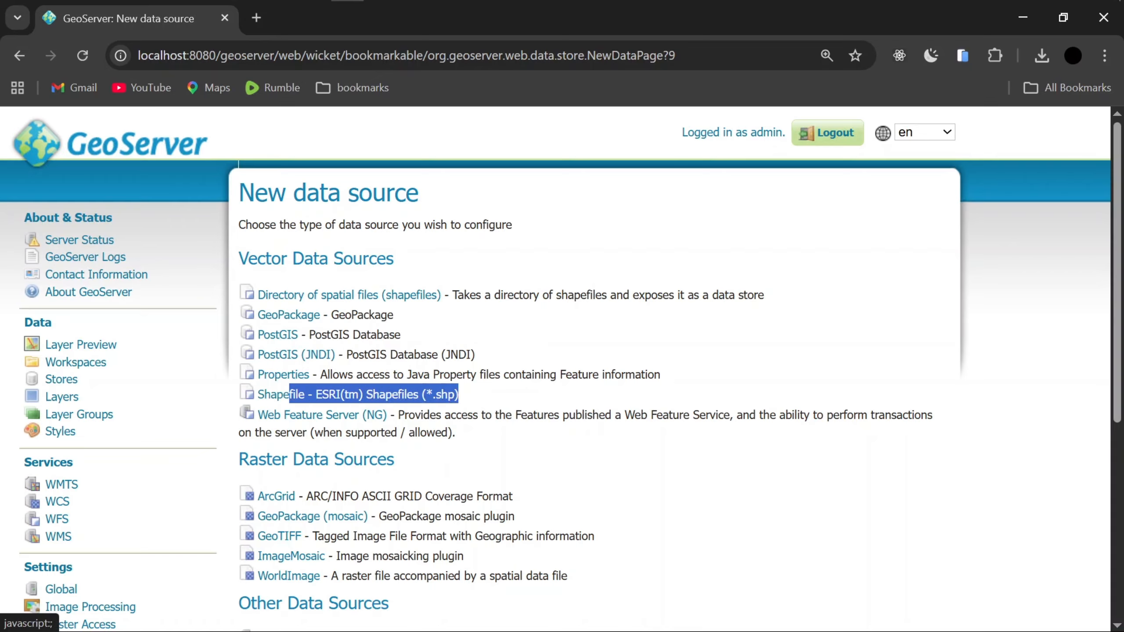
pyautogui.click(486, 406)
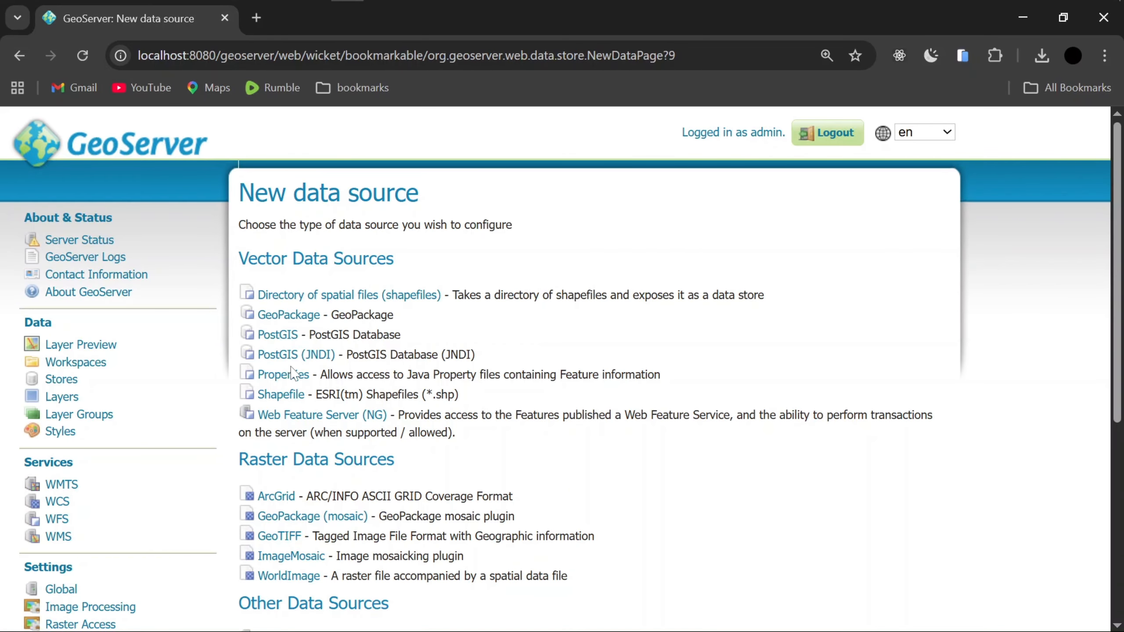
pyautogui.scroll(-2, 509, 457)
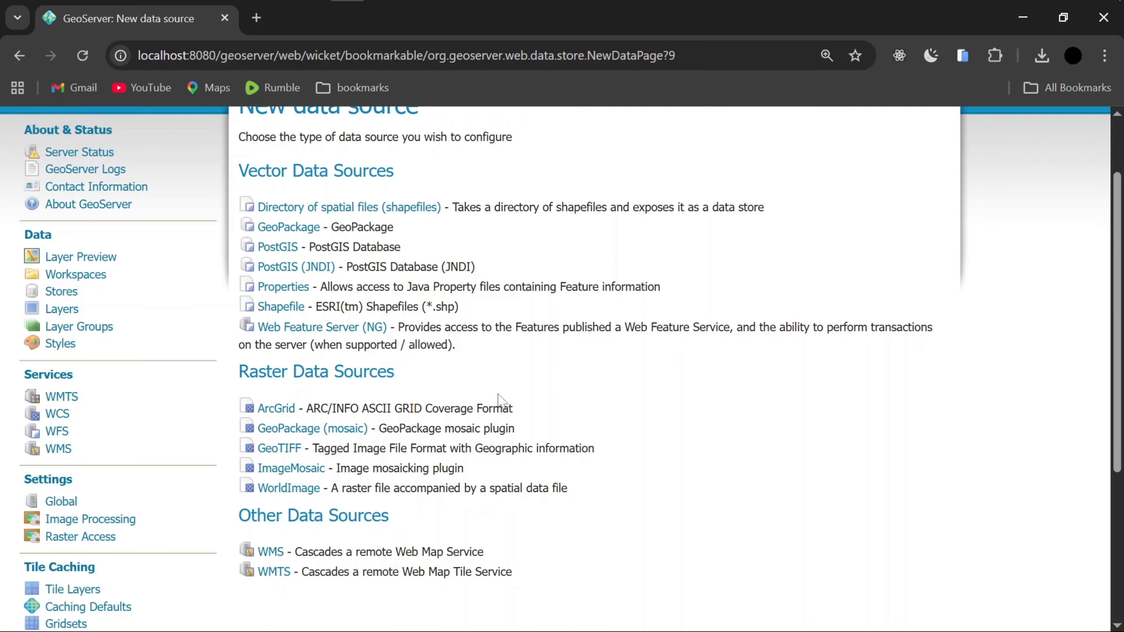
# Choose Directory of spatial files (shapefiles) as the new store's data source type and look over its settings form.
pyautogui.scroll(2, 406, 381)
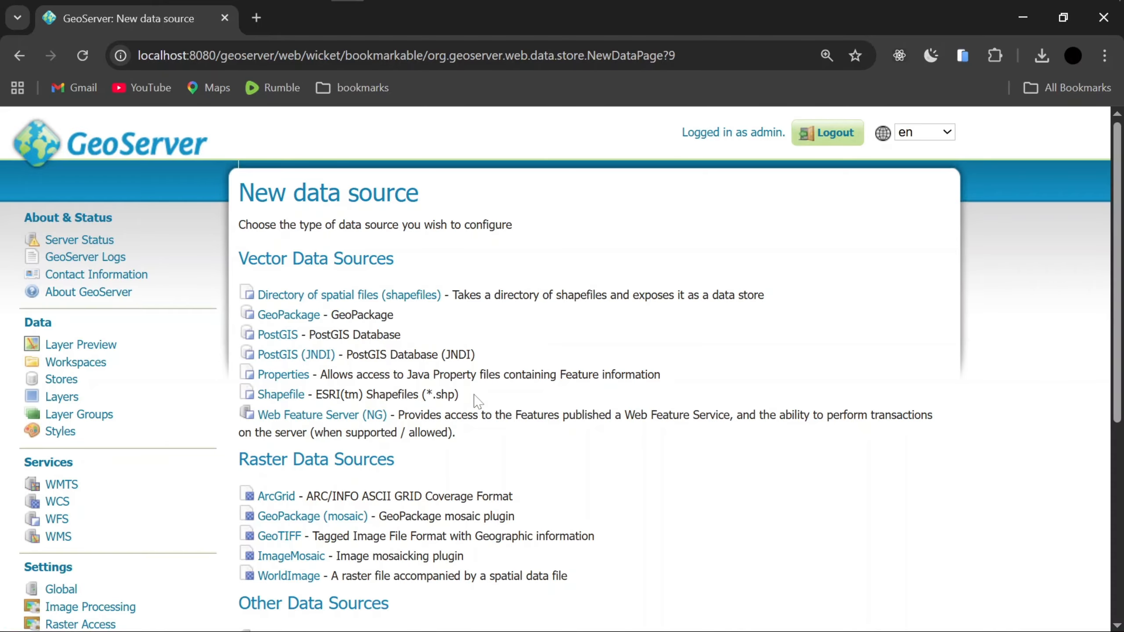
pyautogui.moveTo(477, 397); pyautogui.dragTo(393, 396)
pyautogui.click(509, 396)
pyautogui.click(332, 296)
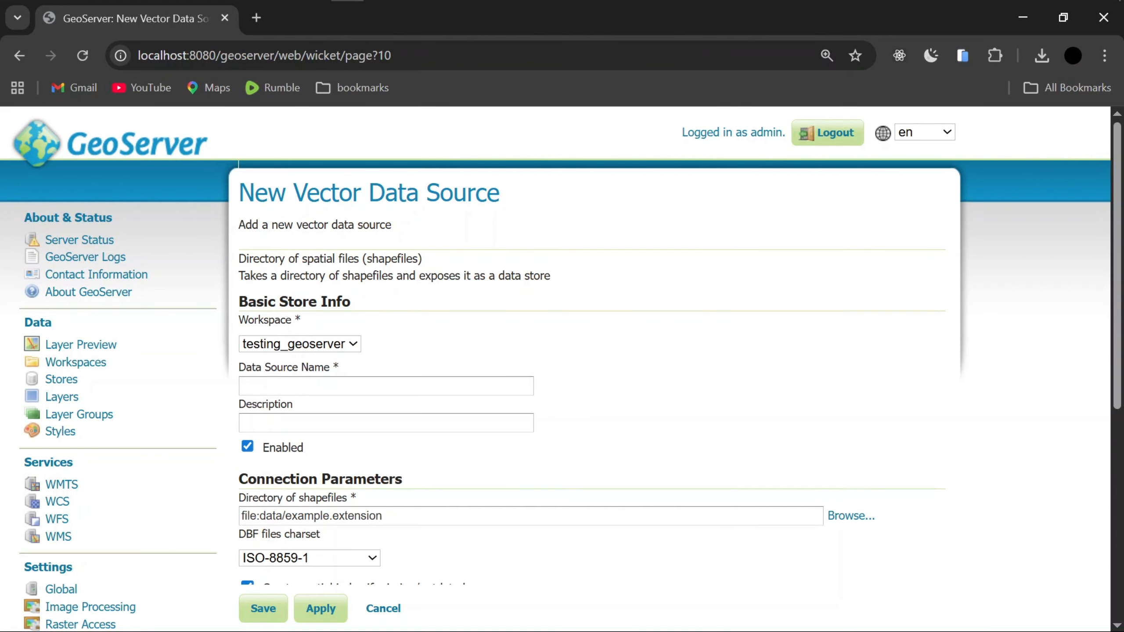
pyautogui.scroll(-4, 623, 330)
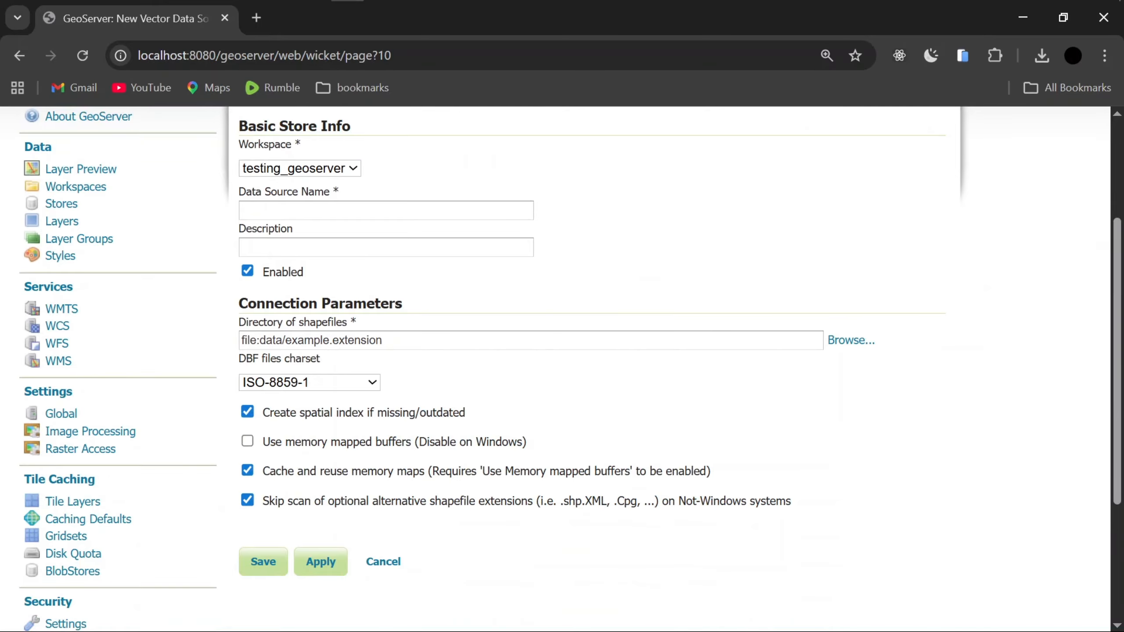
pyautogui.scroll(2, 562, 367)
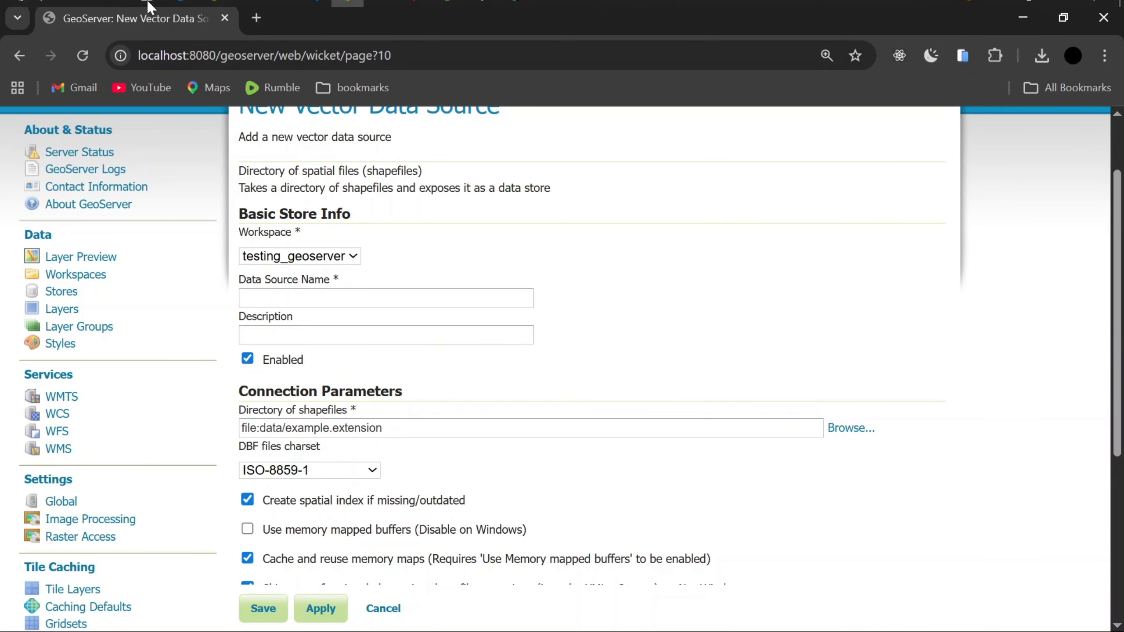
# Switch to File Explorer, locate county_pop.shp in the gis data folder on Local Disk (C:), and return to the browser.
pyautogui.moveTo(147, 1)
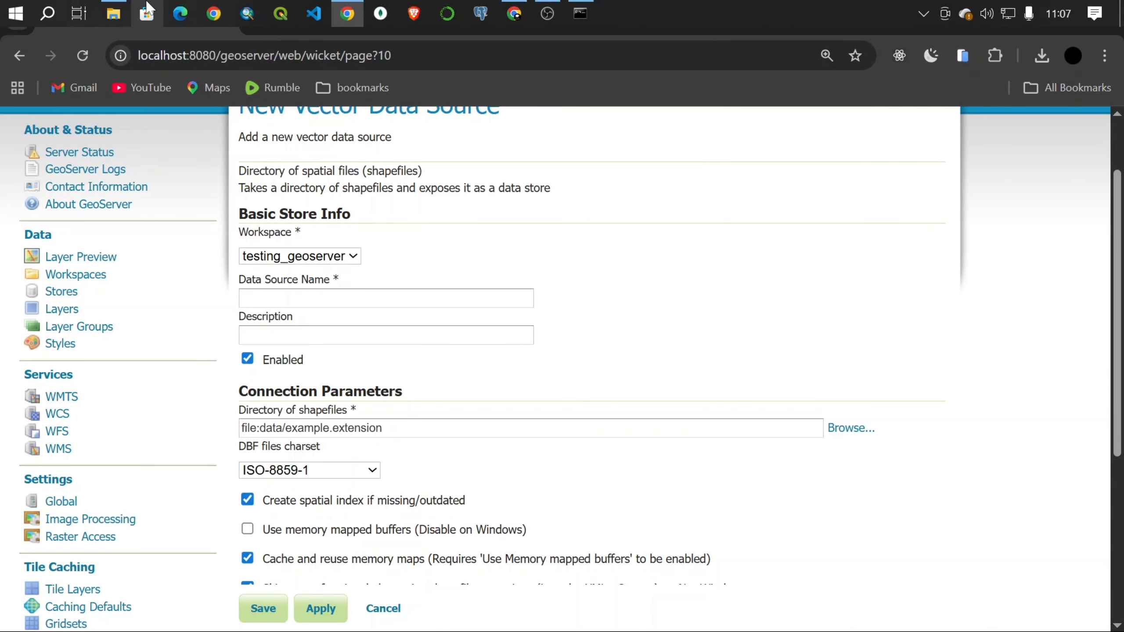
pyautogui.click(117, 4)
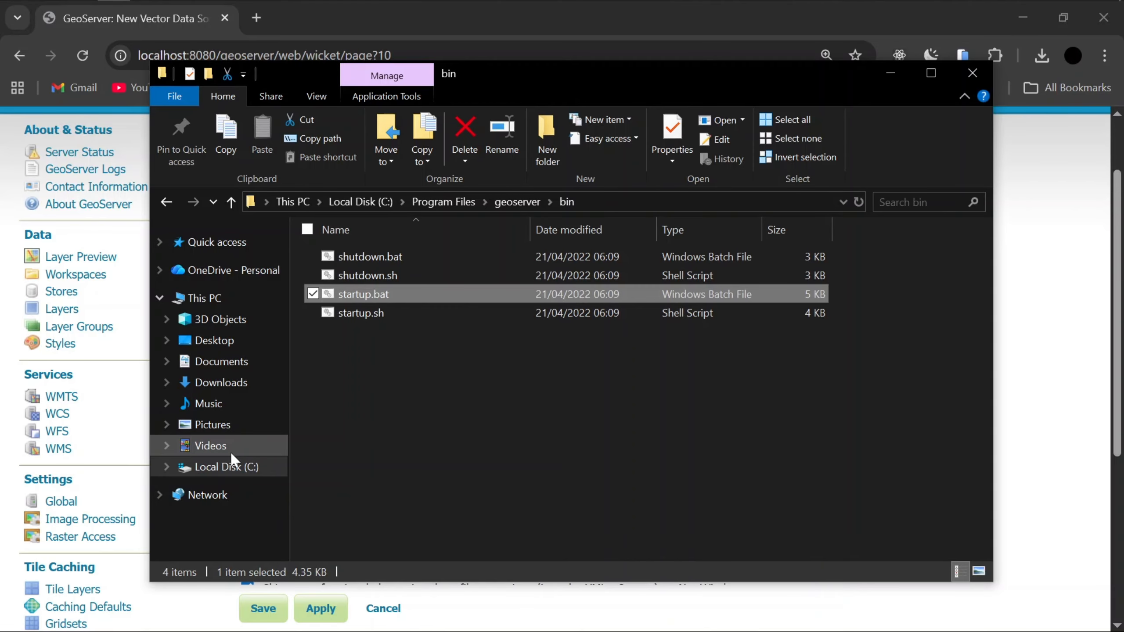
pyautogui.click(228, 467)
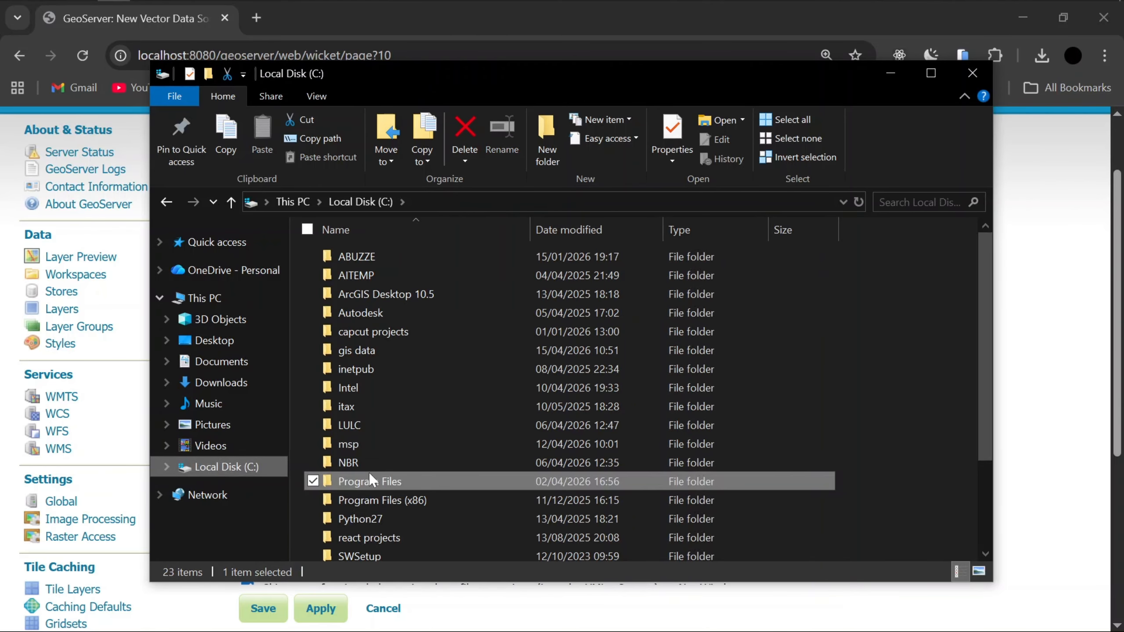
pyautogui.doubleClick(369, 351)
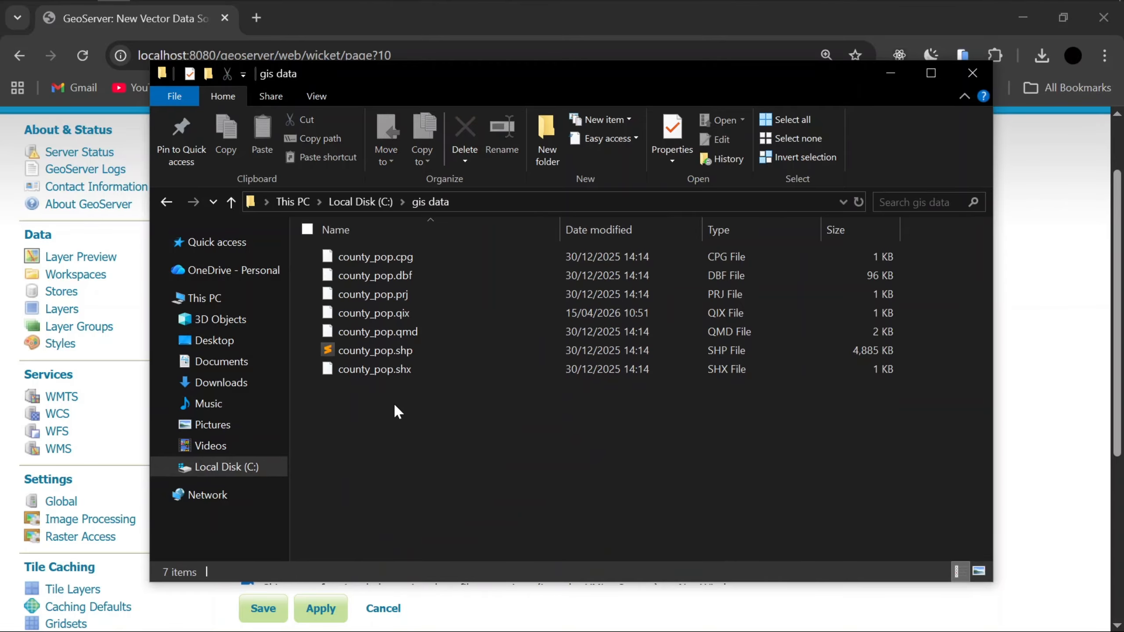
pyautogui.click(364, 354)
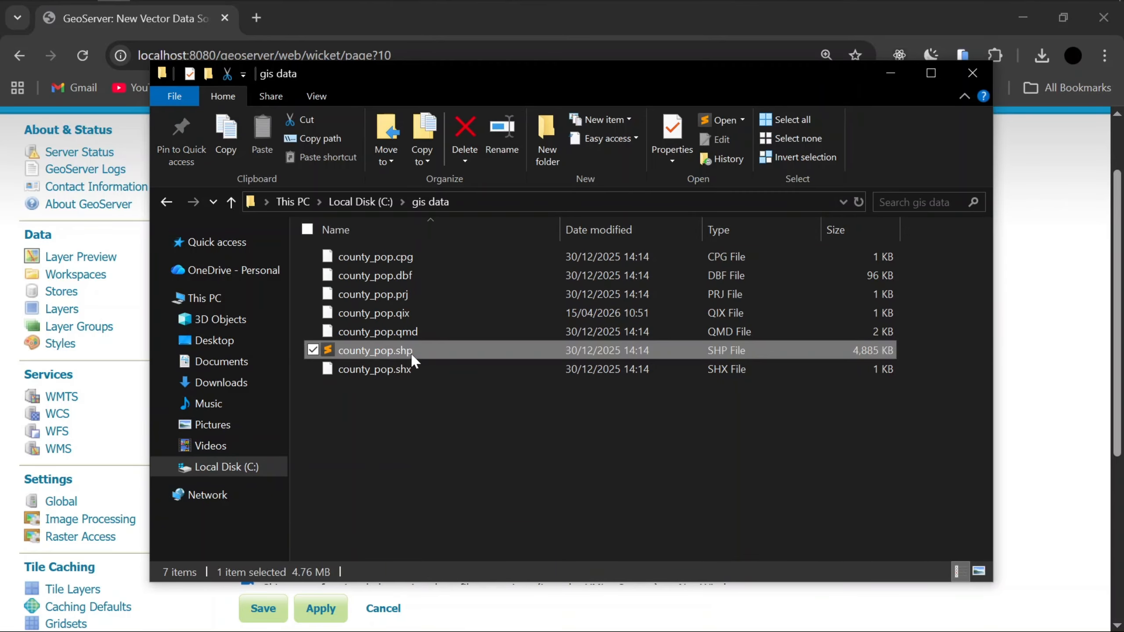
pyautogui.click(891, 74)
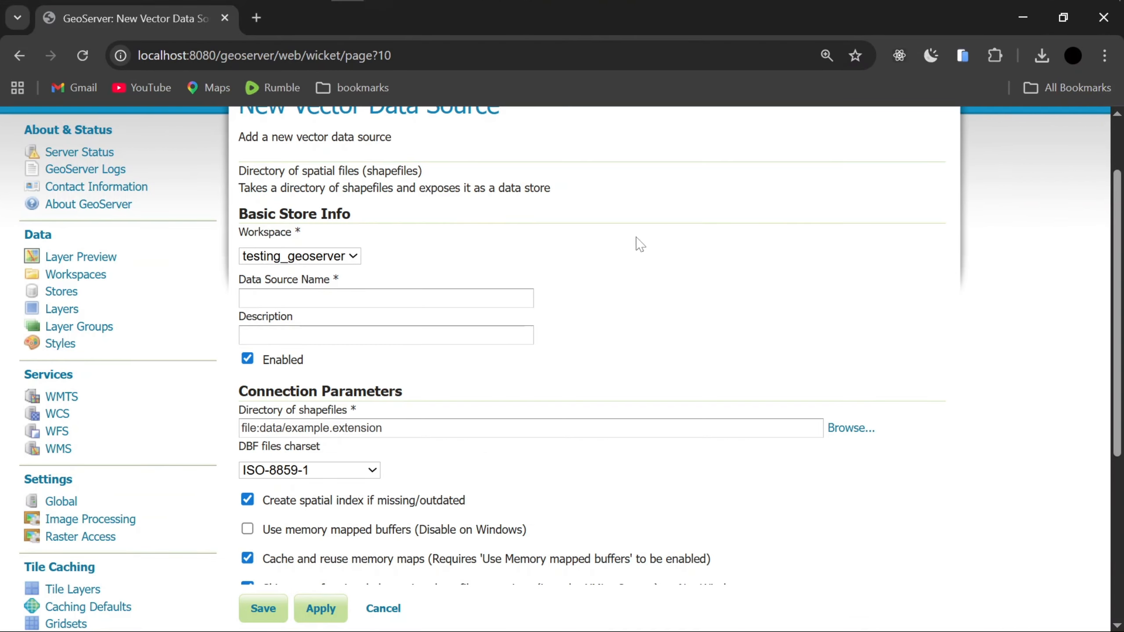
# Name the data source county_population and describe it as "This is my shapefile for population data".
pyautogui.click(350, 299)
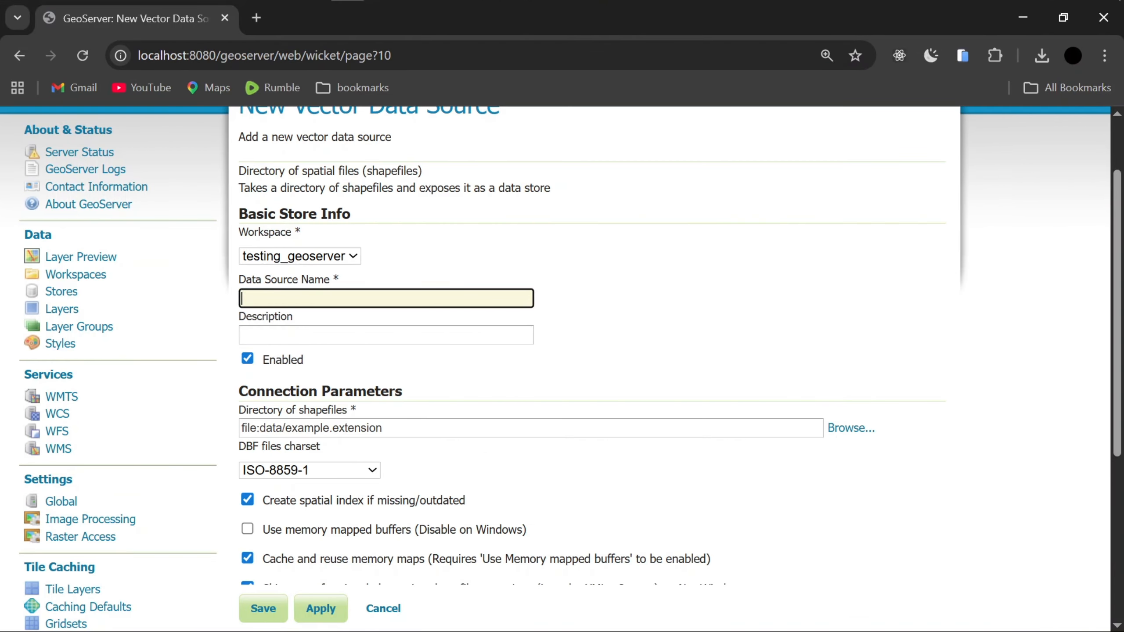
pyautogui.write('county_population')
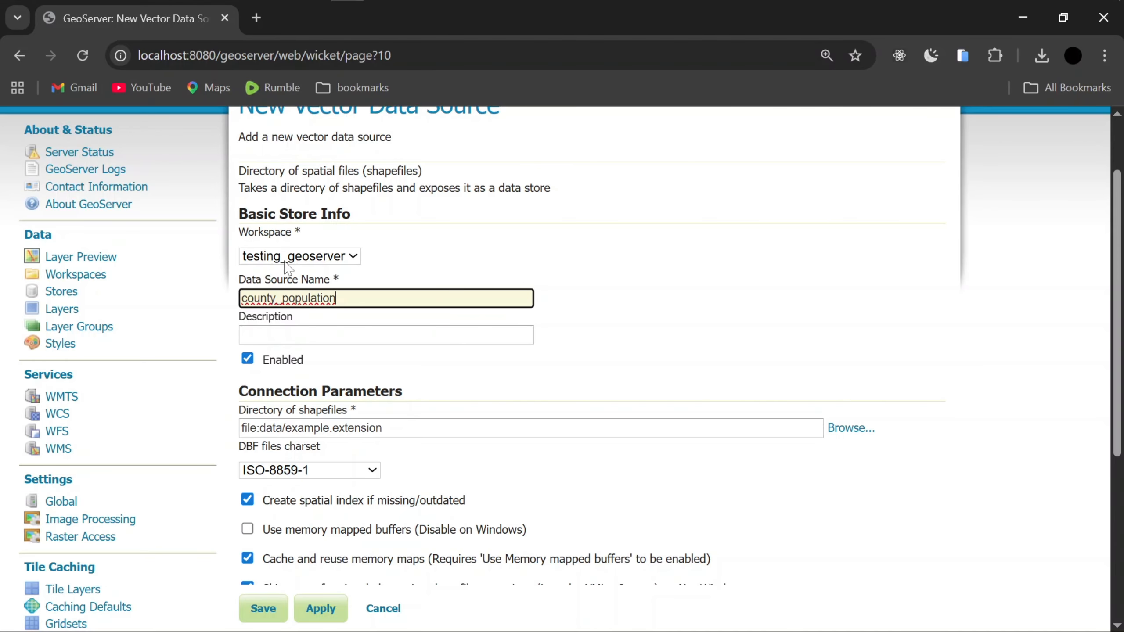
pyautogui.press('Tab')
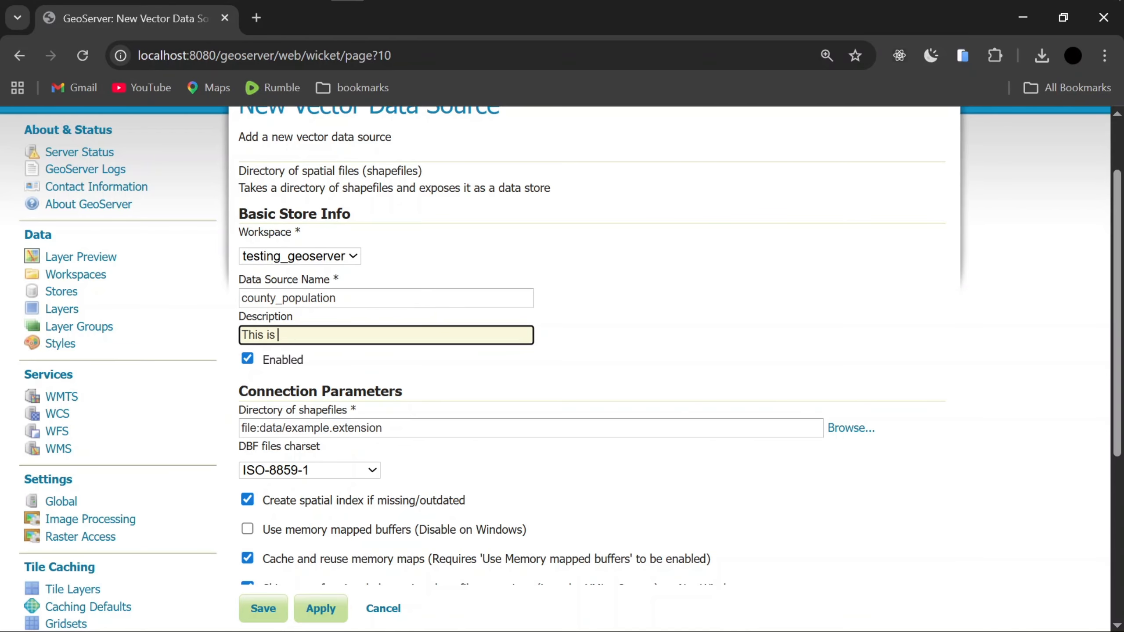
pyautogui.write('This is my shapefile for popu')
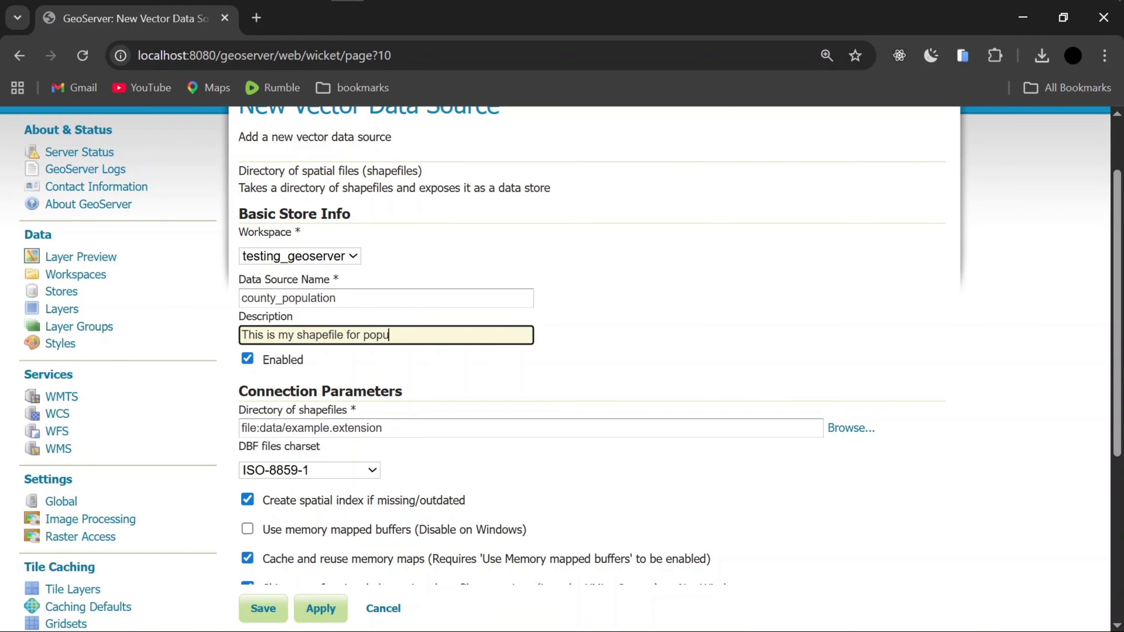
pyautogui.write('lation data')
# Start browsing for the directory of shapefiles and look through the folders in the Home directory.
pyautogui.click(392, 428)
pyautogui.moveTo(385, 428); pyautogui.dragTo(235, 432)
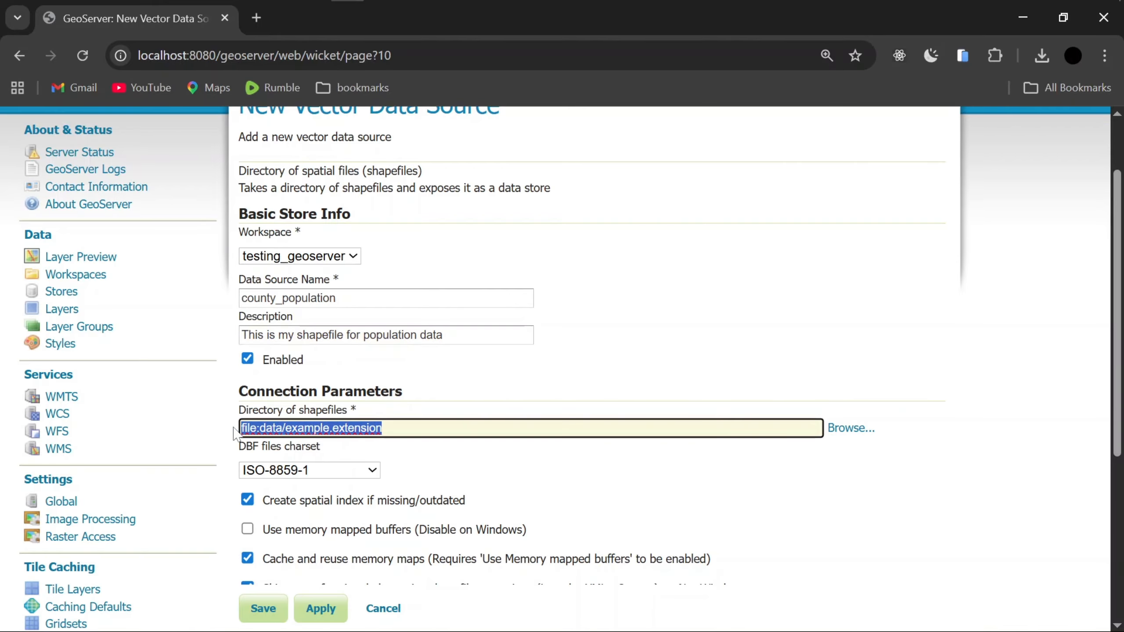
pyautogui.click(411, 450)
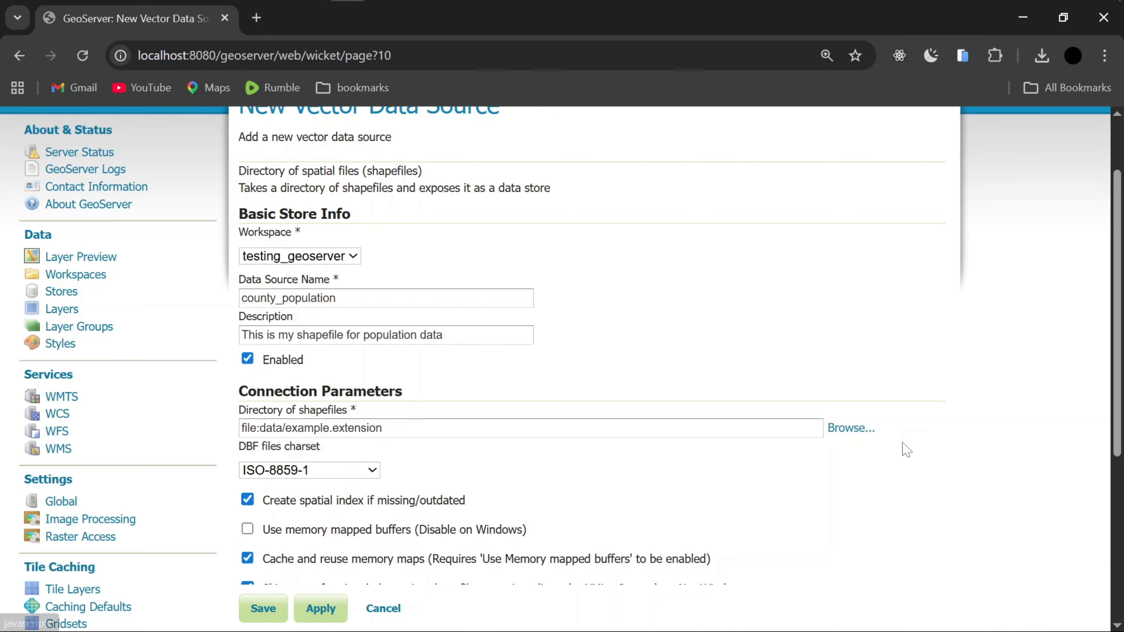
pyautogui.click(857, 430)
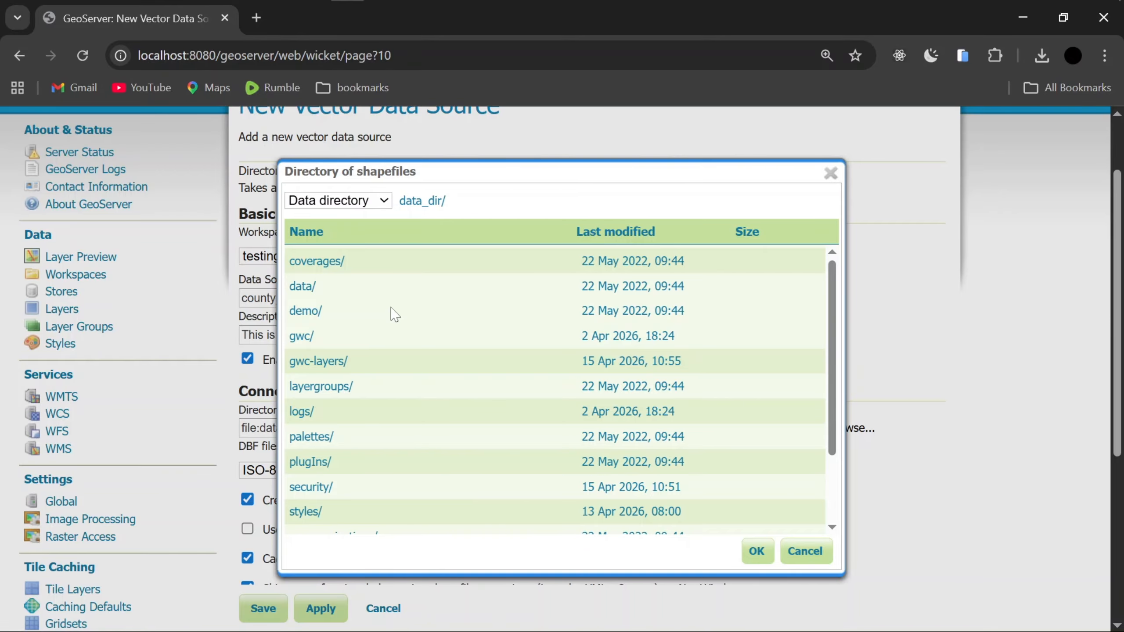
pyautogui.click(383, 202)
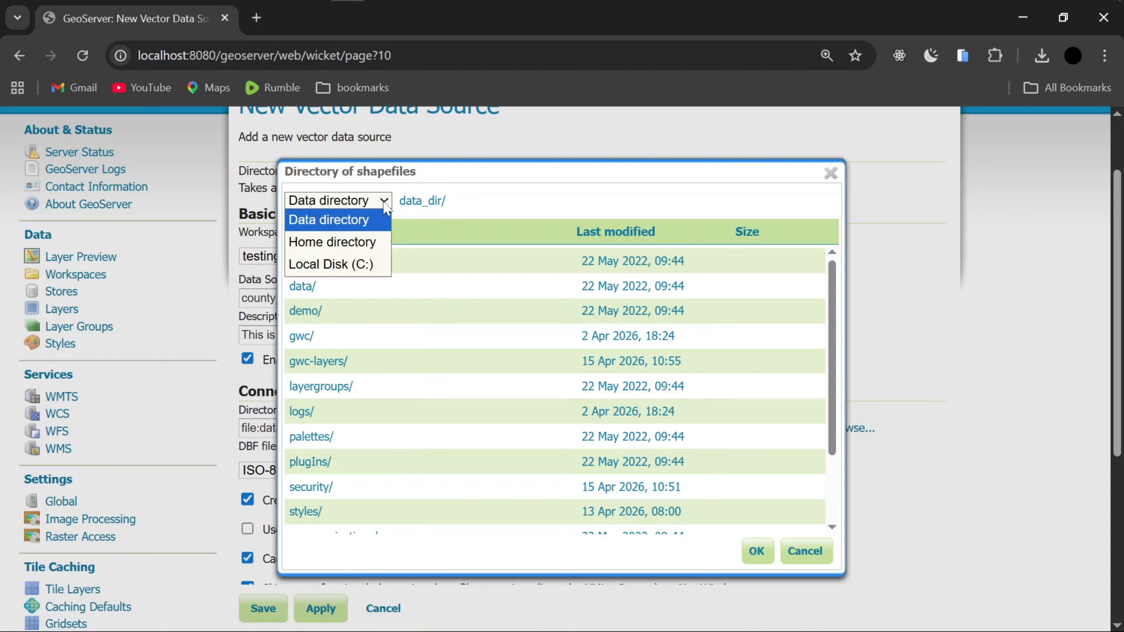
pyautogui.click(344, 249)
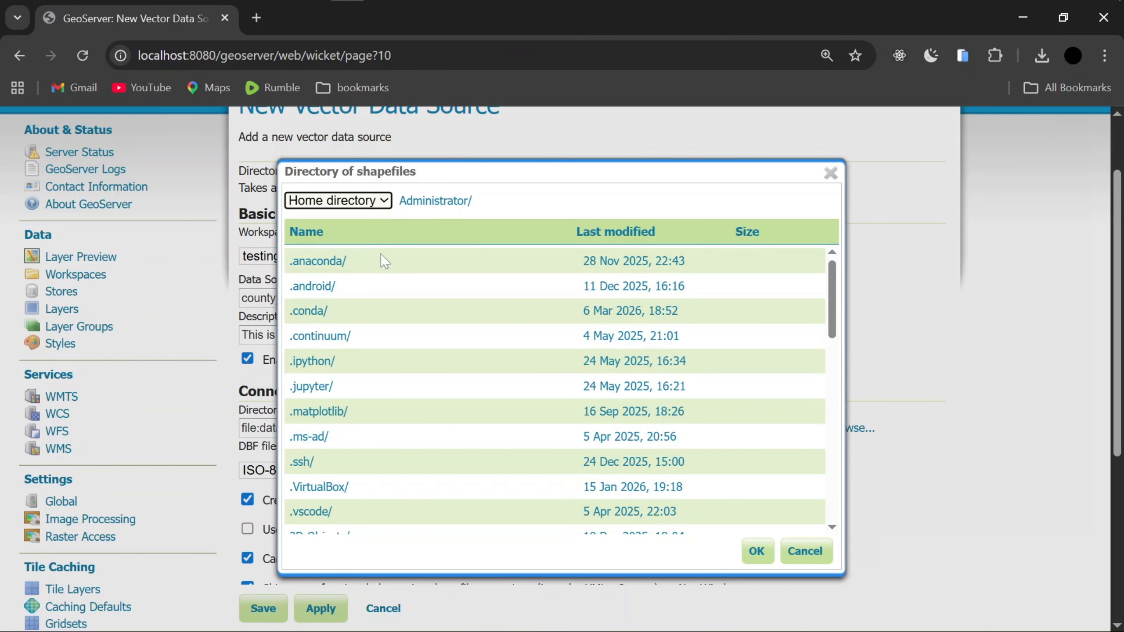
pyautogui.scroll(-6, 367, 447)
pyautogui.scroll(5, 376, 389)
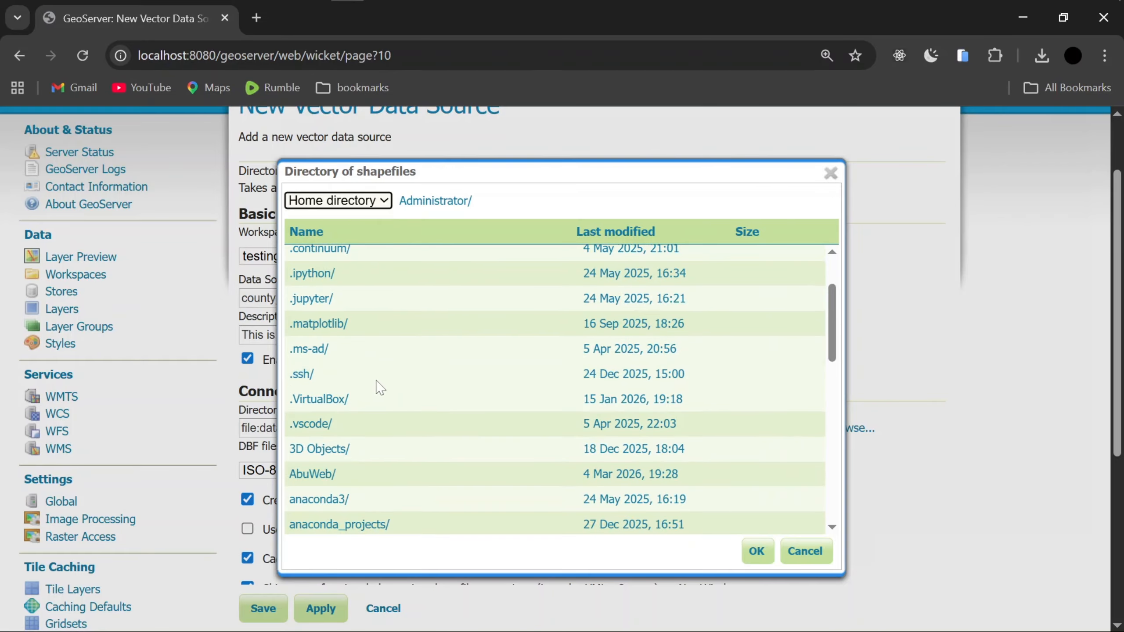
pyautogui.scroll(-9, 377, 389)
pyautogui.scroll(10, 377, 389)
# Set the directory of shapefiles to the gis data folder on Local Disk (C:) by choosing county_pop.shp.
pyautogui.click(385, 202)
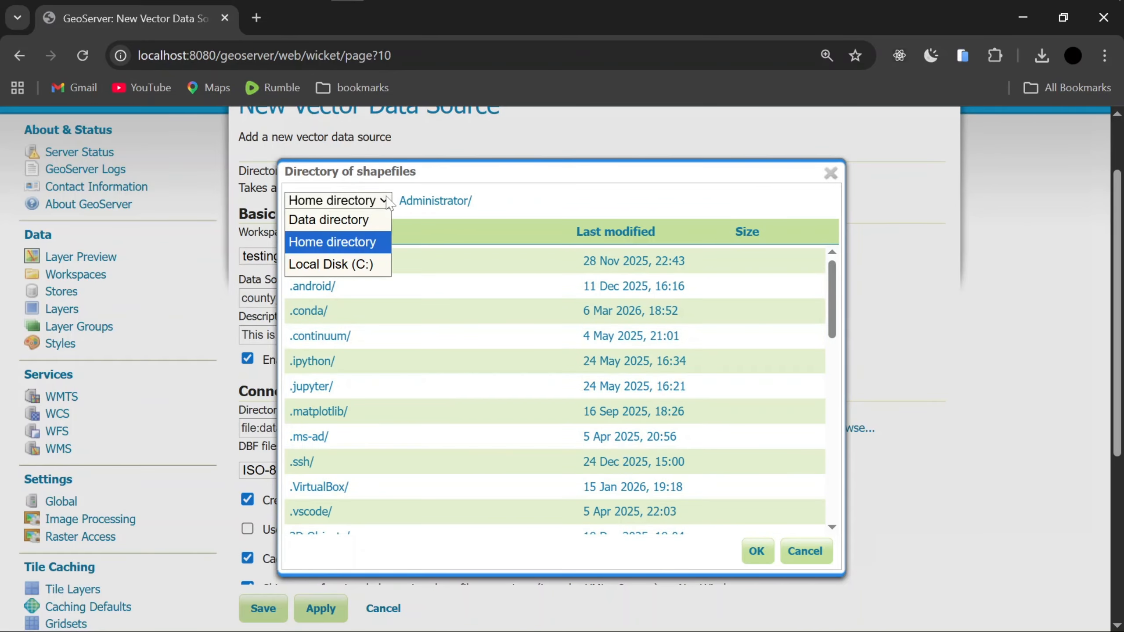
pyautogui.click(344, 265)
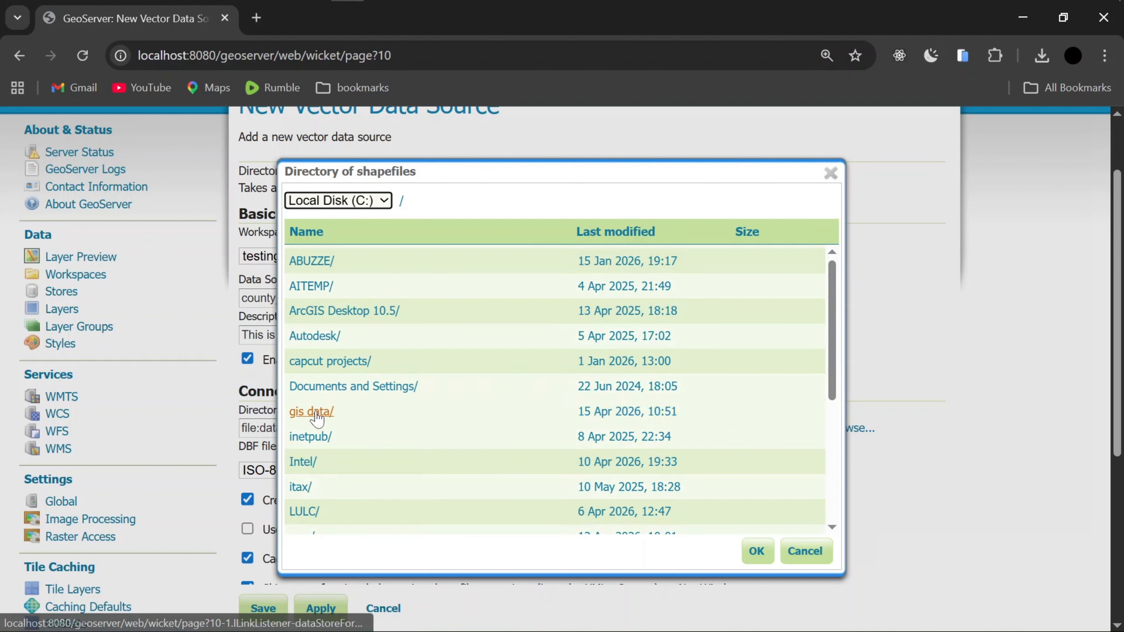
pyautogui.click(316, 416)
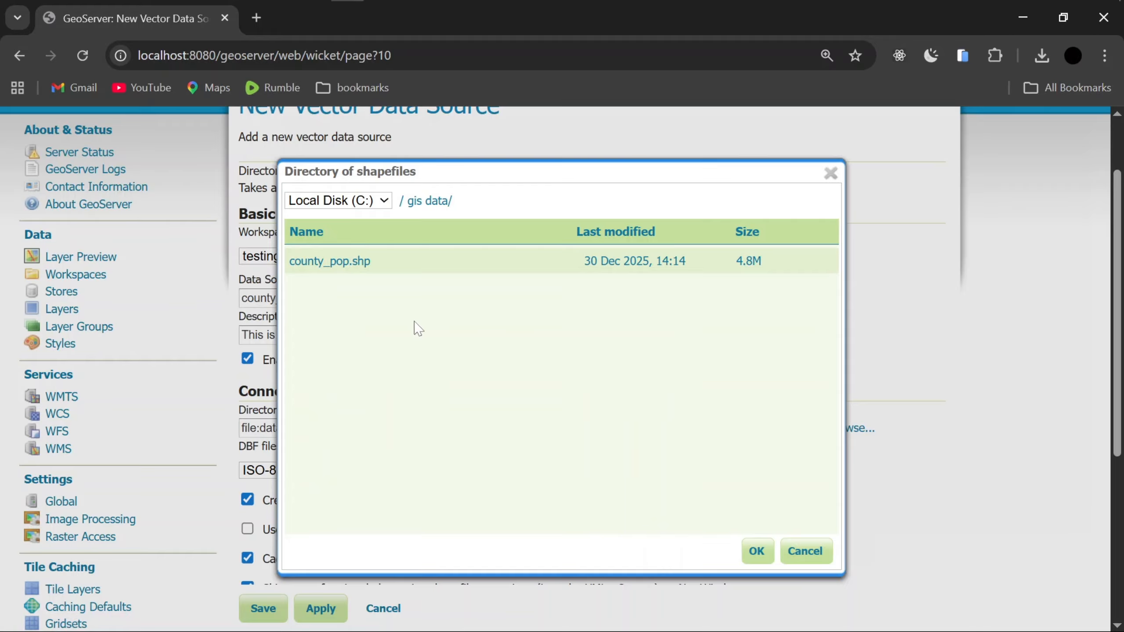
pyautogui.click(375, 262)
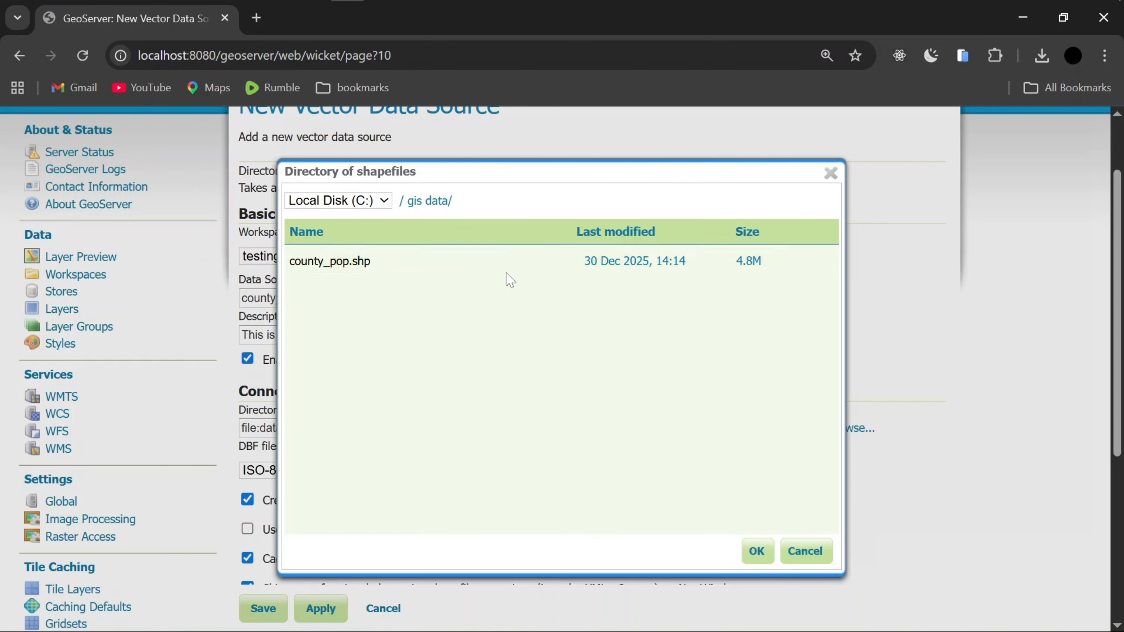
pyautogui.click(755, 554)
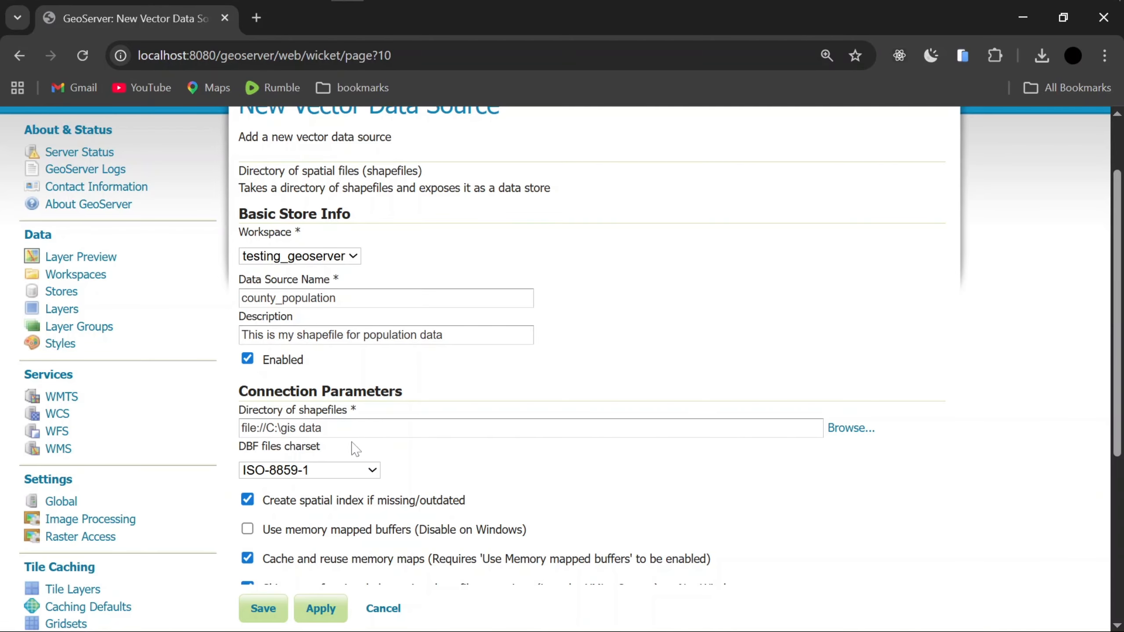
# Check the directory path and remaining connection parameters, and save the county_population store.
pyautogui.moveTo(325, 430); pyautogui.dragTo(233, 430)
pyautogui.click(435, 444)
pyautogui.scroll(-2, 807, 440)
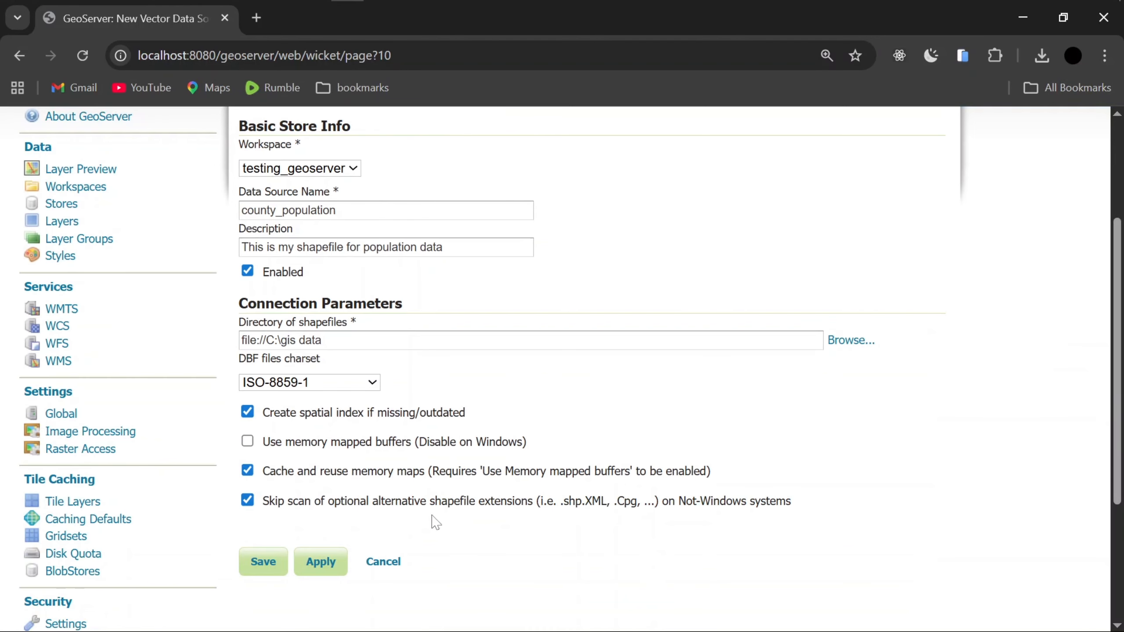
pyautogui.click(268, 563)
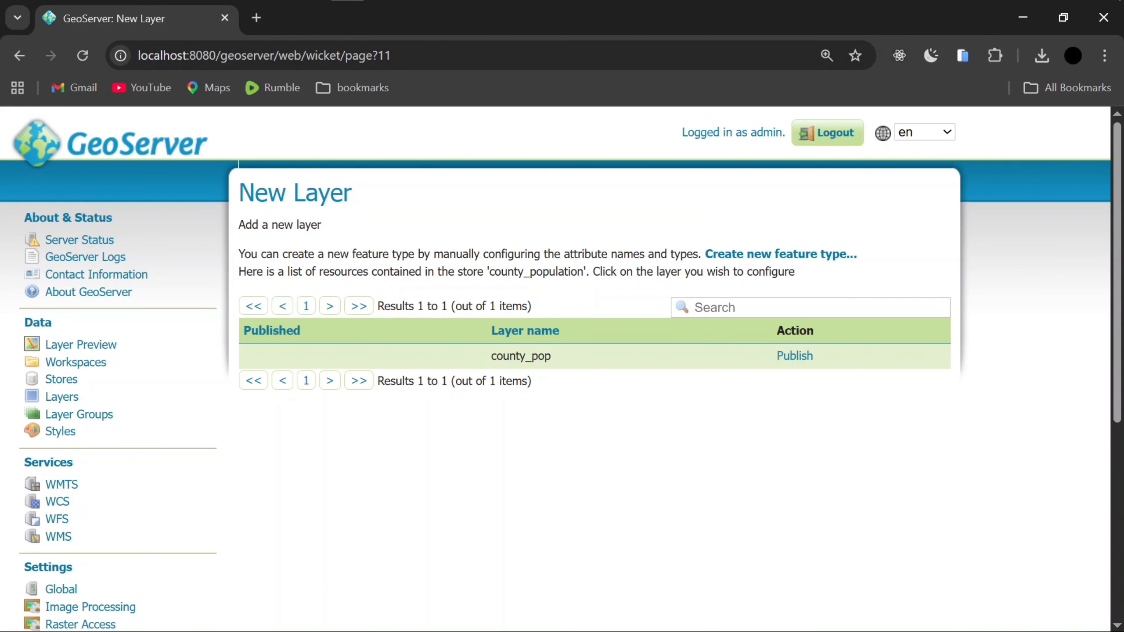
# Examine the New Layer instructions and the county_pop resource listed for the county_population store.
pyautogui.moveTo(239, 254); pyautogui.dragTo(686, 254)
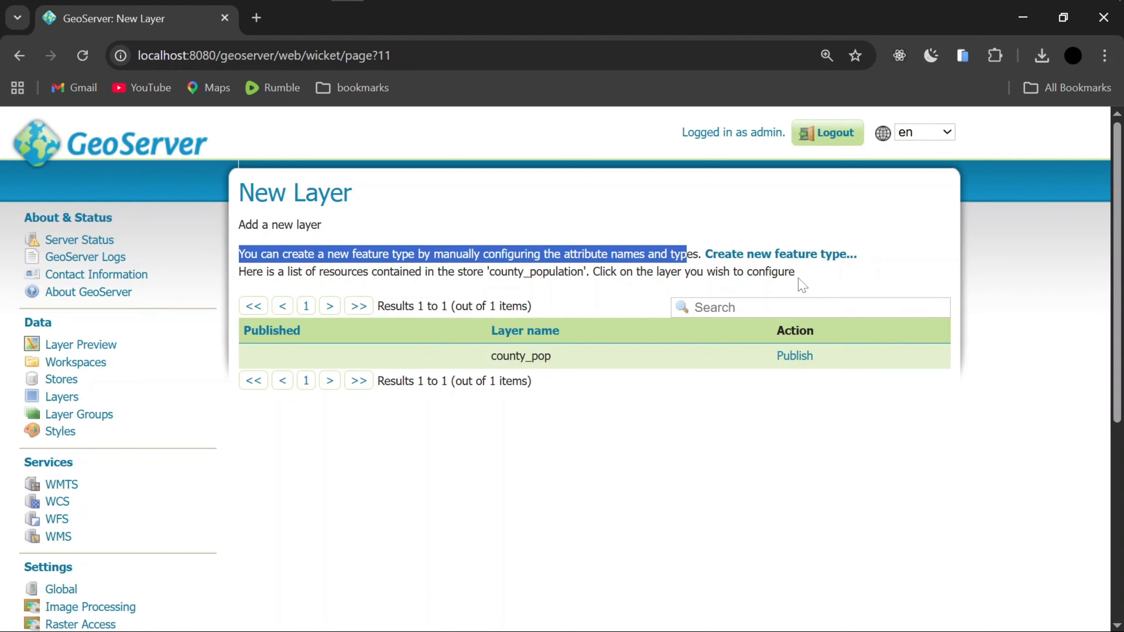
pyautogui.click(802, 284)
pyautogui.moveTo(239, 272); pyautogui.dragTo(503, 272)
pyautogui.click(503, 274)
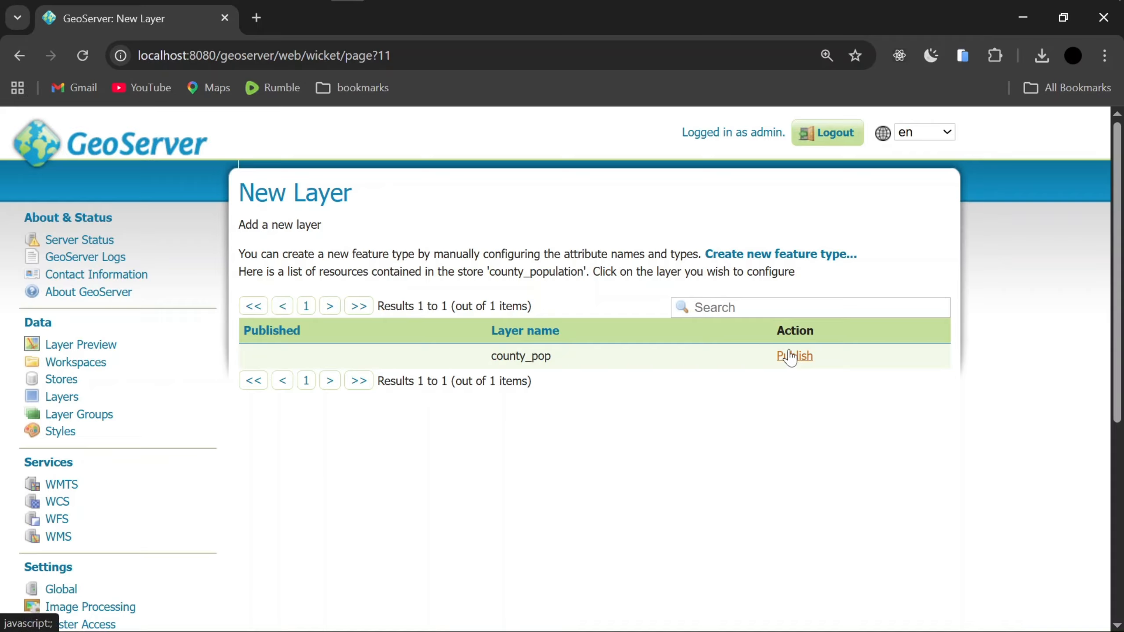
pyautogui.moveTo(560, 354); pyautogui.dragTo(496, 357)
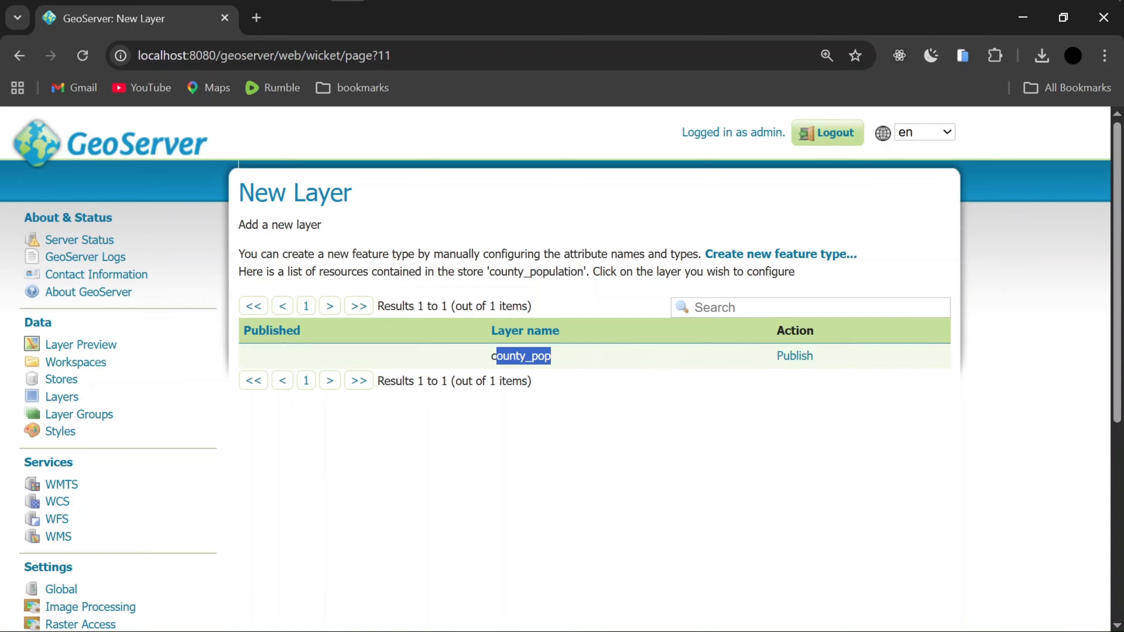
pyautogui.click(488, 356)
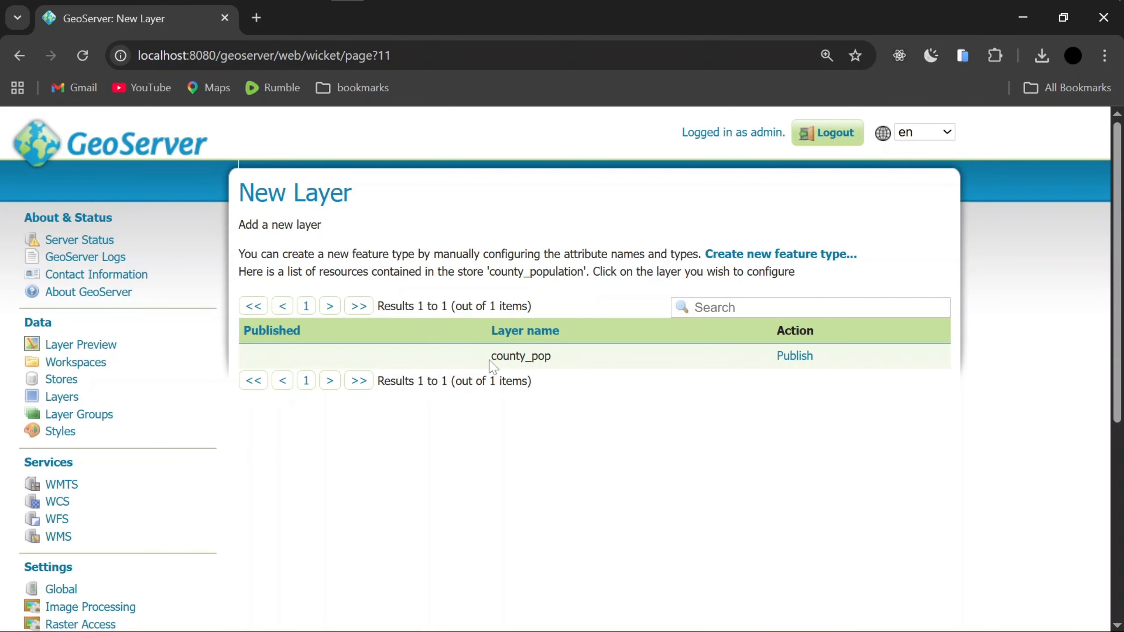
pyautogui.moveTo(490, 360); pyautogui.dragTo(580, 357)
pyautogui.click(583, 358)
# Start publishing the county_pop layer, look over its basic resource info, and try to open its publishing settings.
pyautogui.click(794, 356)
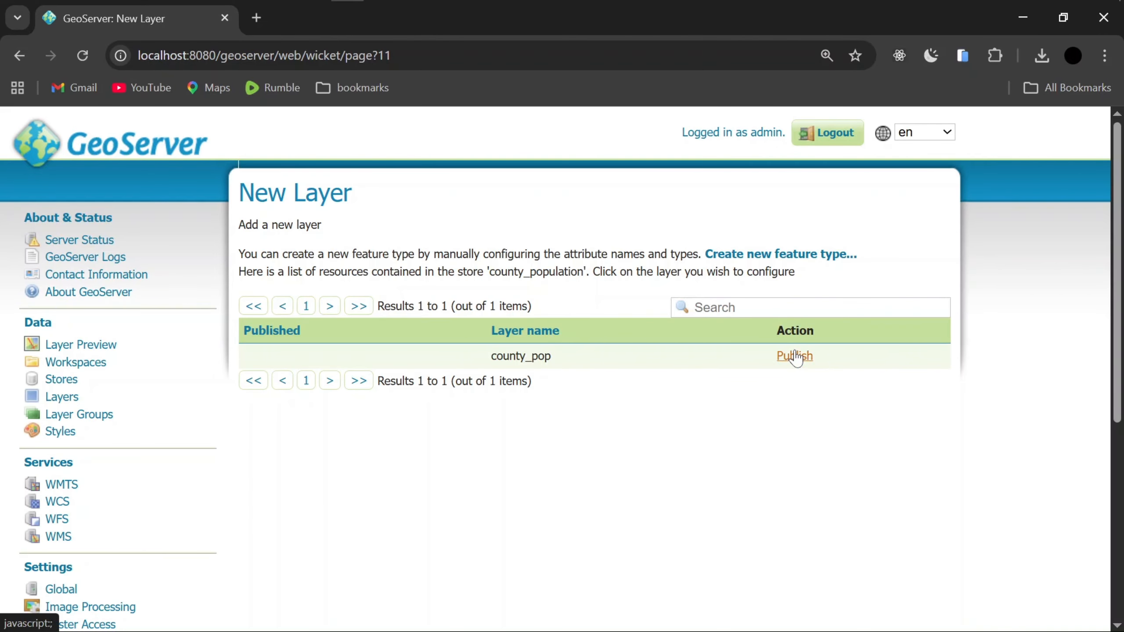
pyautogui.scroll(-5, 668, 404)
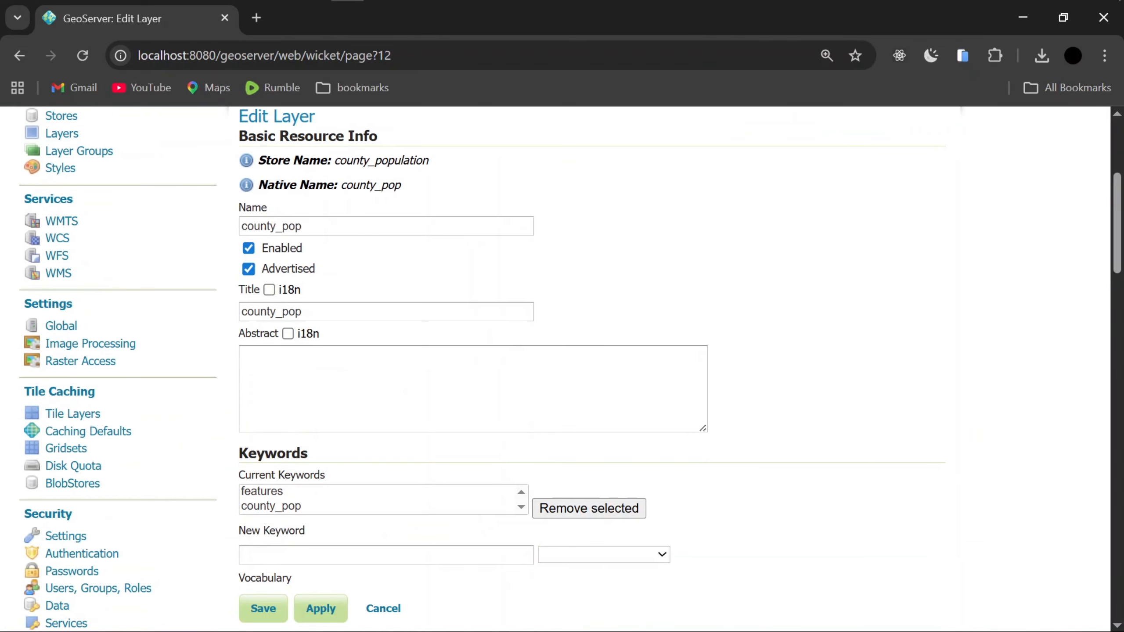
pyautogui.scroll(5, 757, 412)
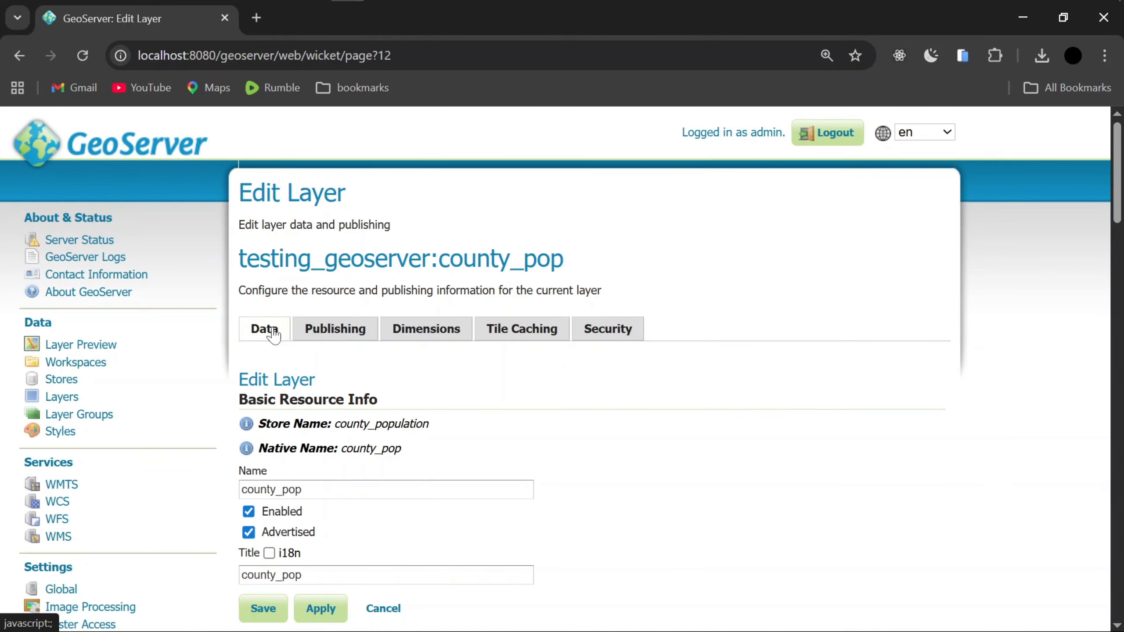
pyautogui.click(324, 335)
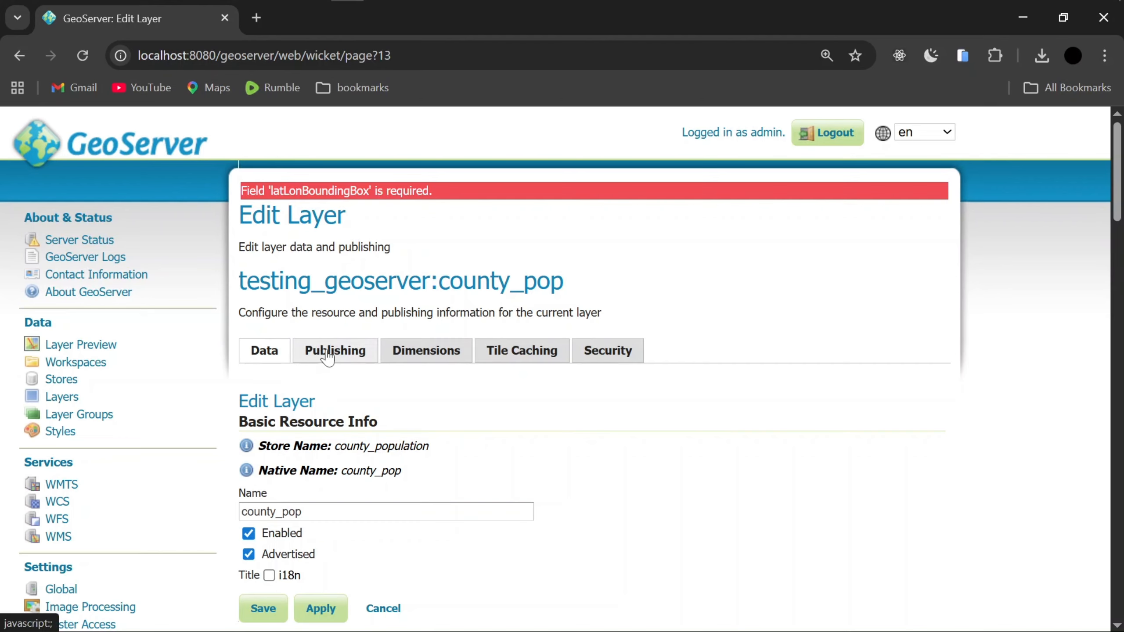
# Check the native and declared SRS in the county_pop layer's Coordinate Reference Systems settings.
pyautogui.scroll(-10, 655, 369)
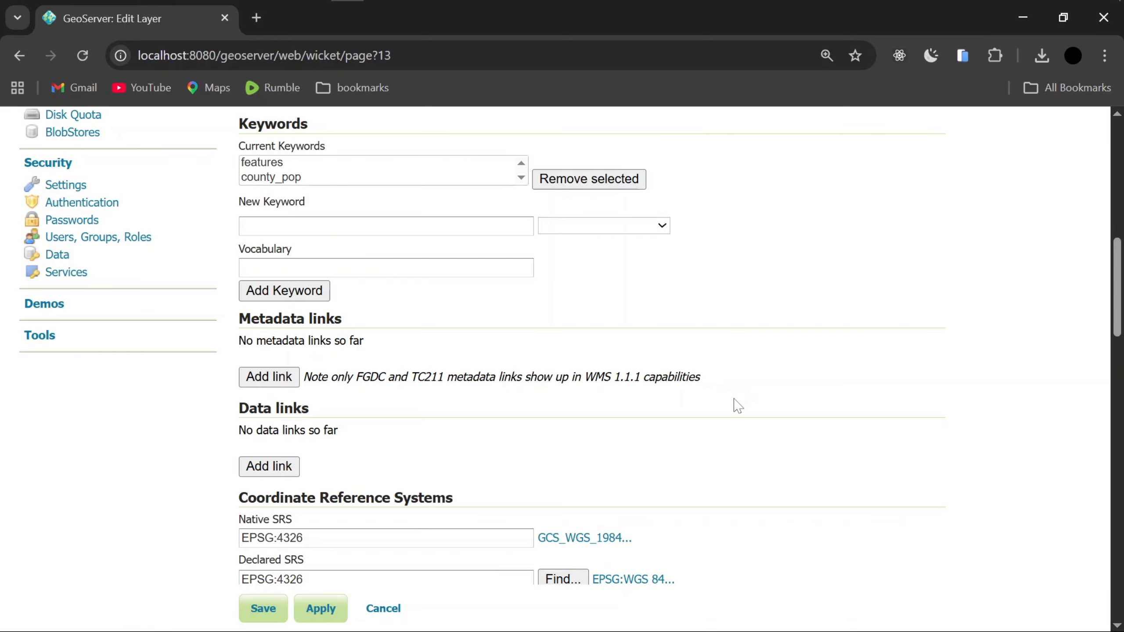
pyautogui.scroll(-7, 738, 405)
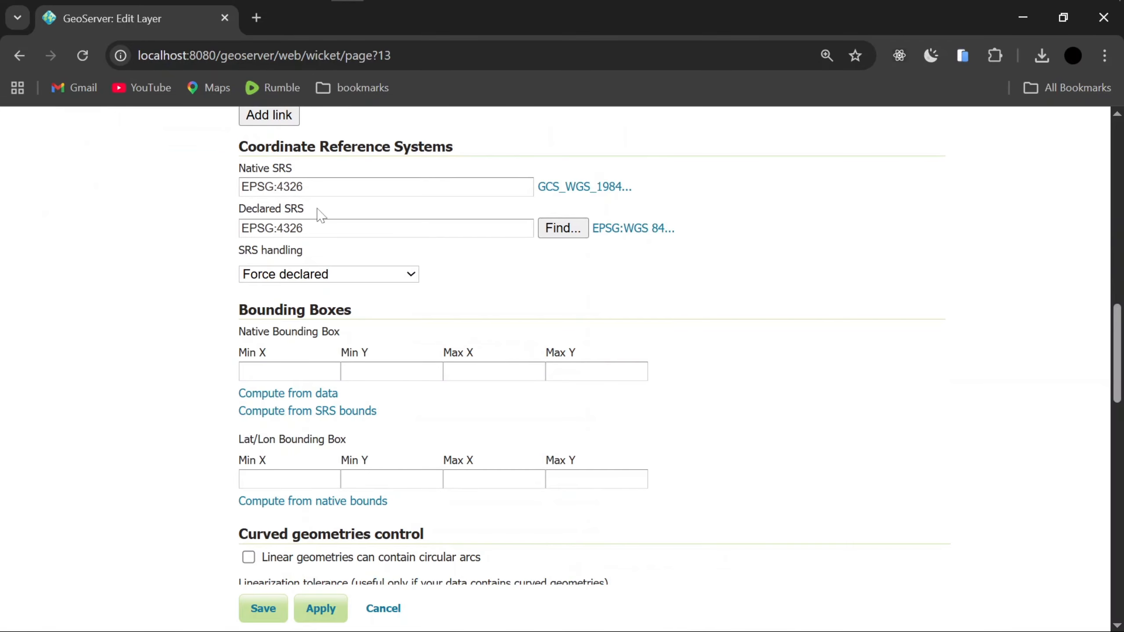
pyautogui.scroll(3, 320, 216)
pyautogui.click(380, 363)
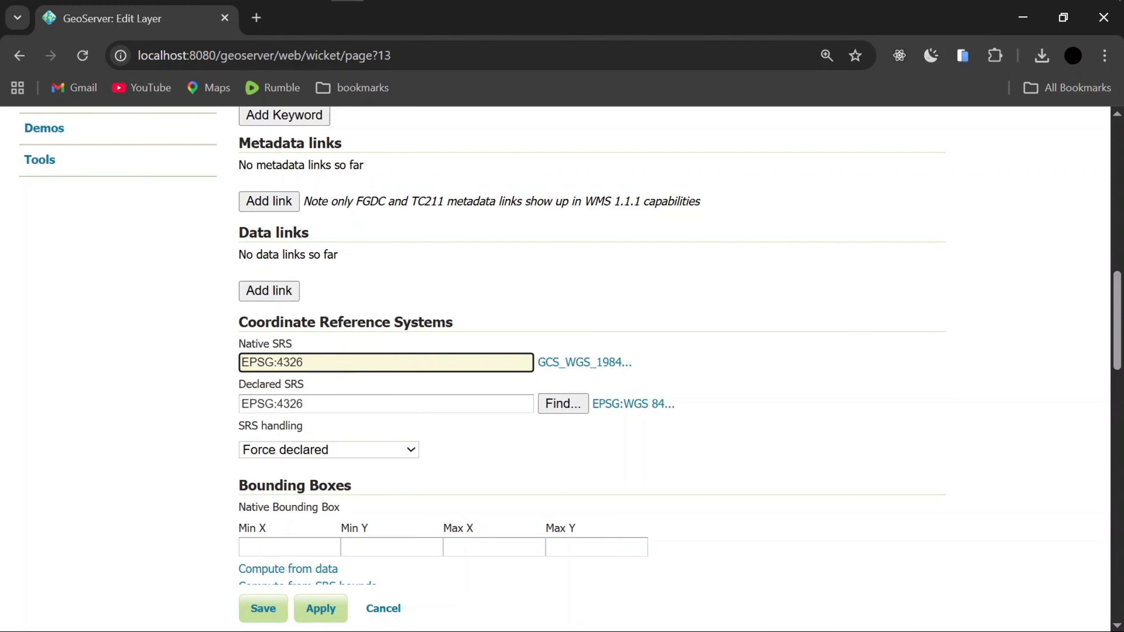
pyautogui.click(381, 404)
pyautogui.click(381, 362)
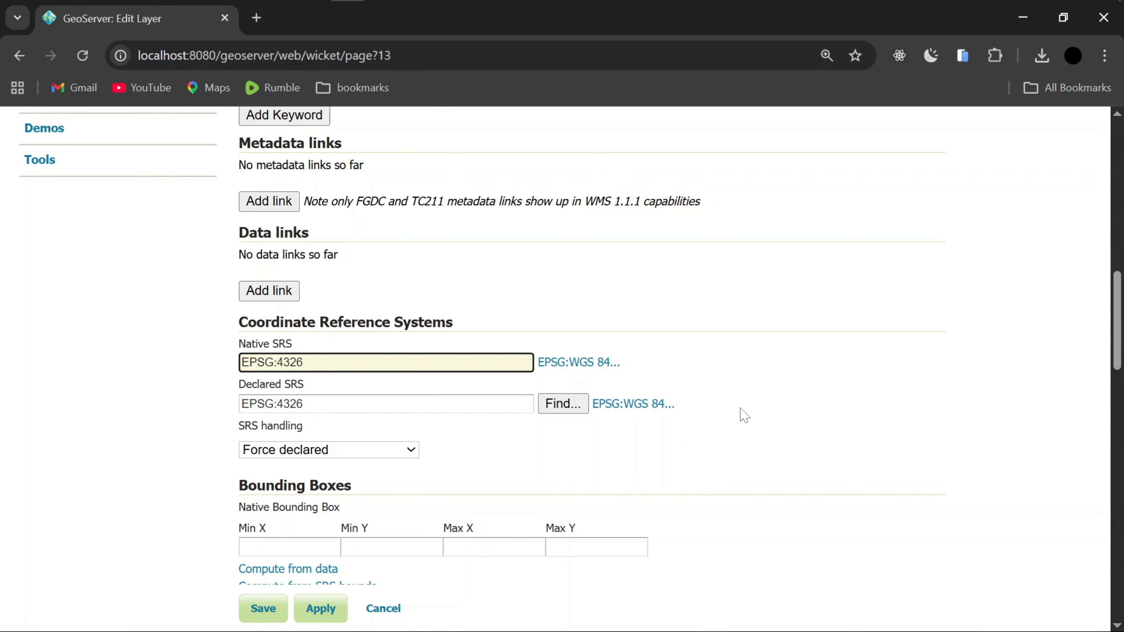
# Compute the county_pop layer's native bounding box from the data.
pyautogui.scroll(-3, 740, 409)
pyautogui.click(215, 308)
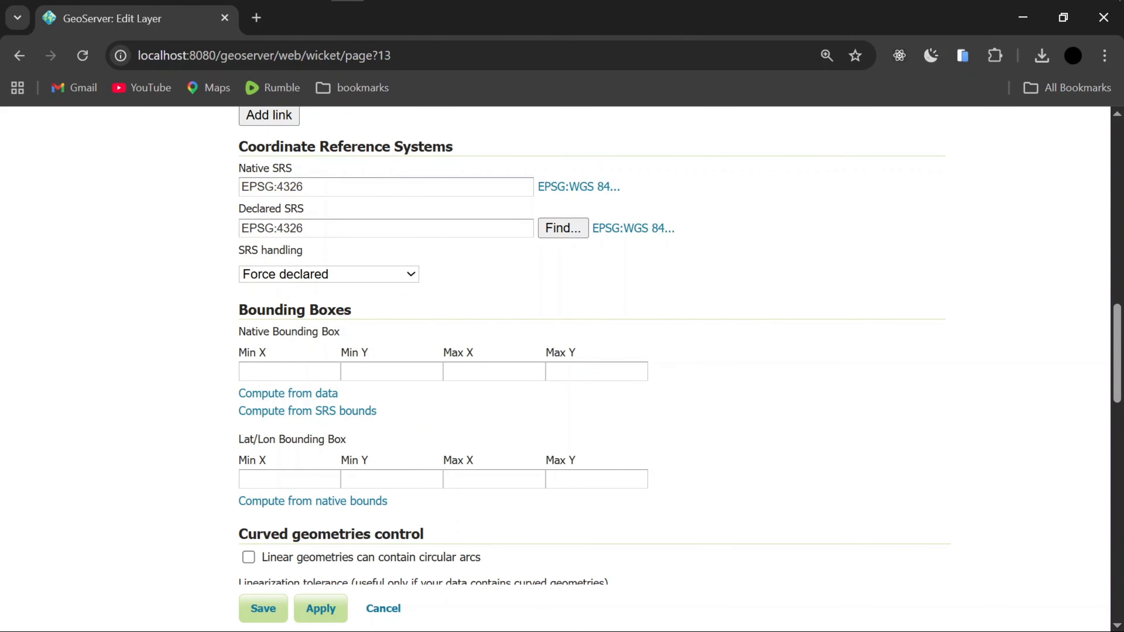
pyautogui.moveTo(215, 309); pyautogui.dragTo(391, 311)
pyautogui.click(383, 311)
pyautogui.click(289, 393)
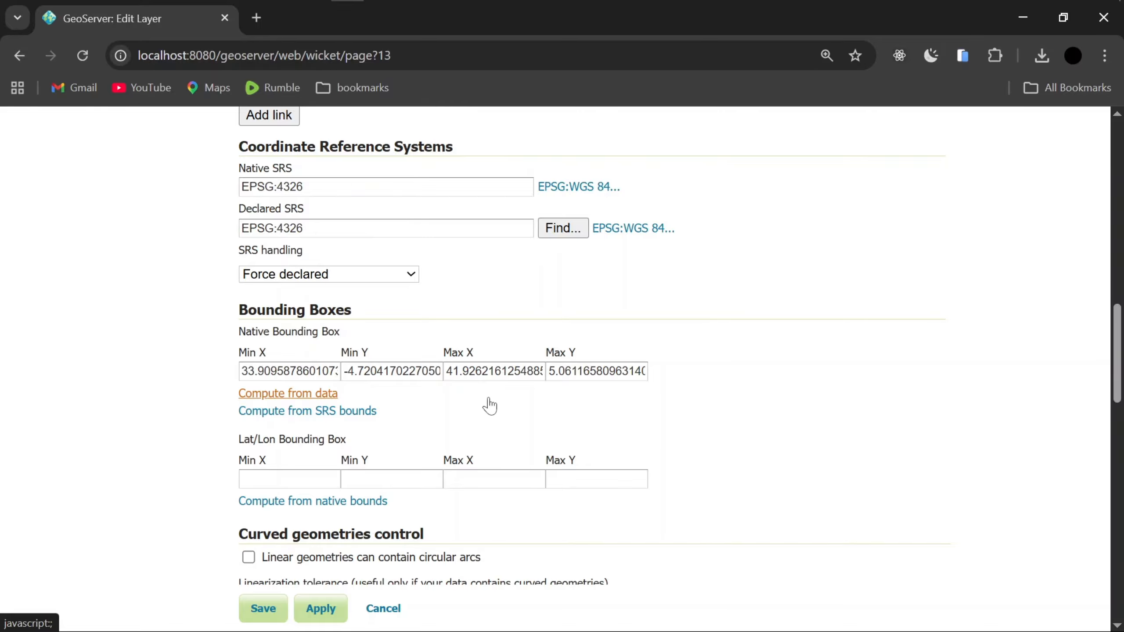
# Compute the layer's Lat/Lon bounding box from the native bounds.
pyautogui.scroll(-2, 455, 419)
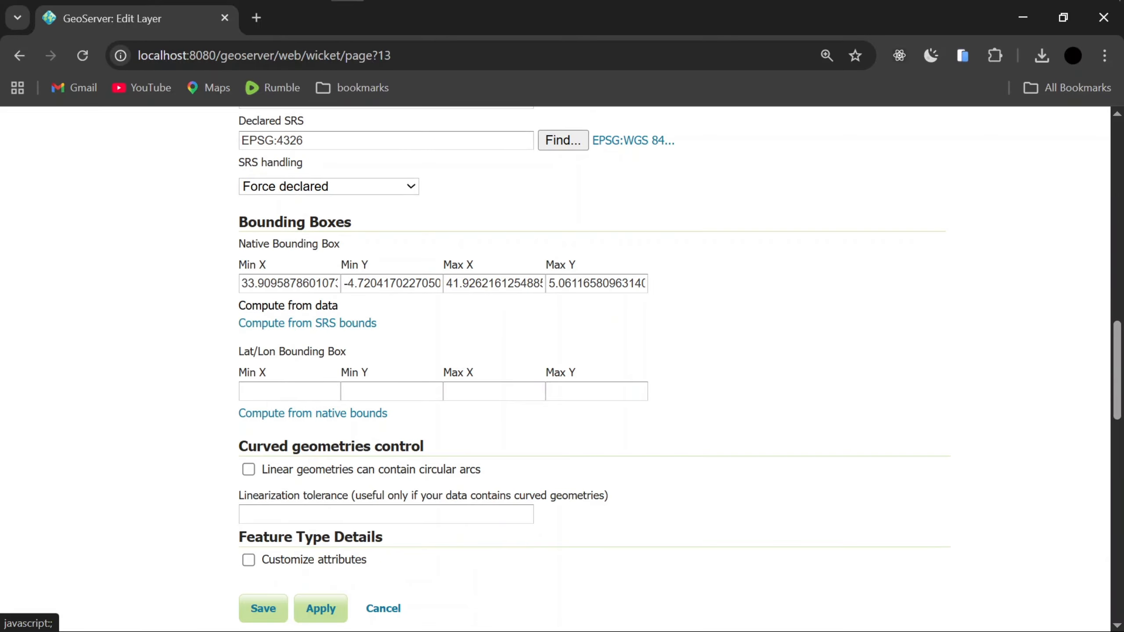
pyautogui.moveTo(237, 351); pyautogui.dragTo(356, 350)
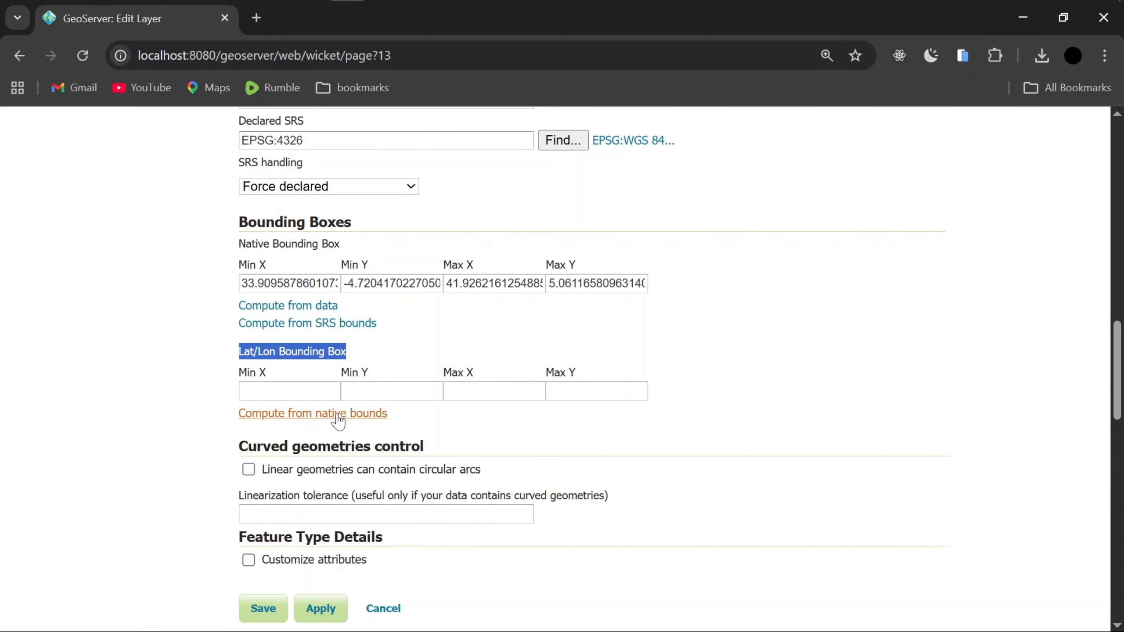
pyautogui.click(368, 418)
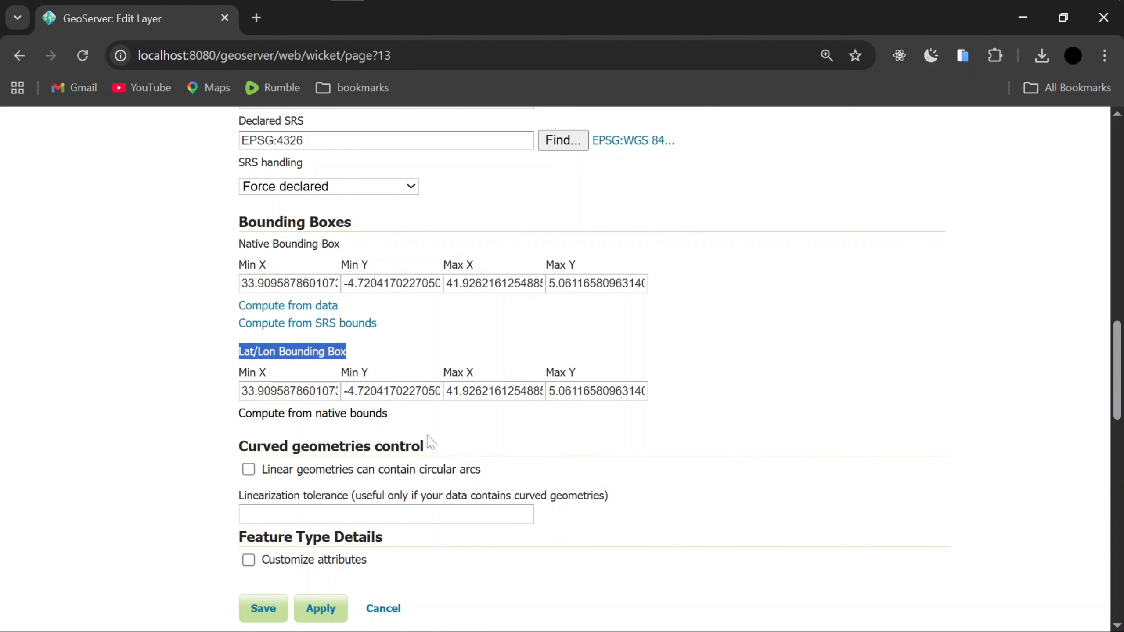
# Enable attribute customization in Feature Type Details to view the editable attributes, and disable it again.
pyautogui.scroll(-4, 686, 441)
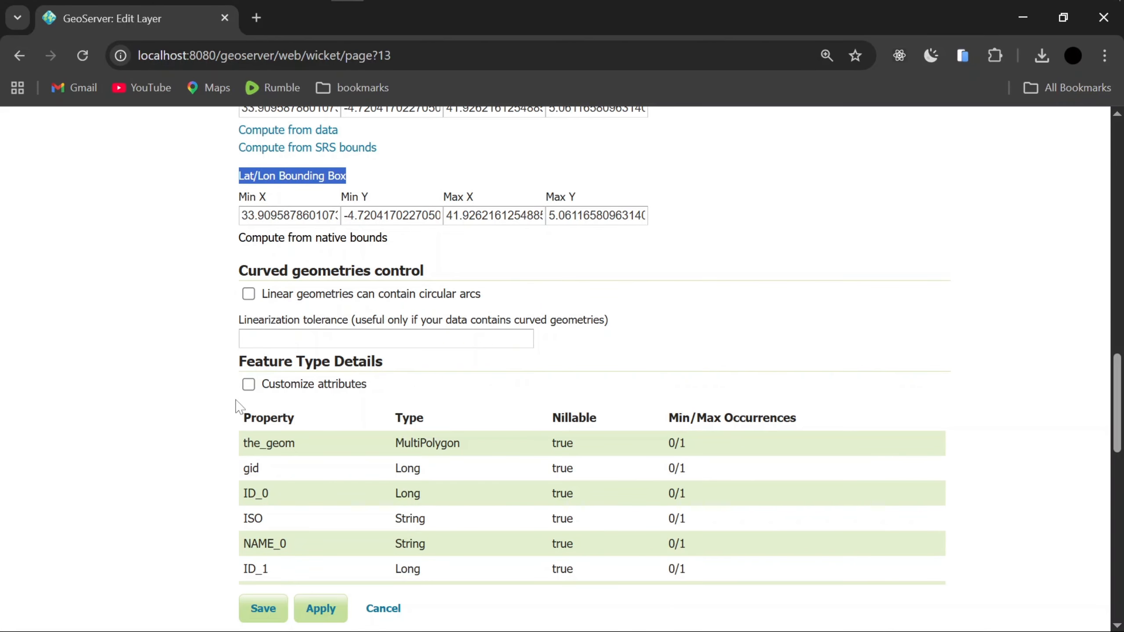
pyautogui.scroll(-2, 228, 406)
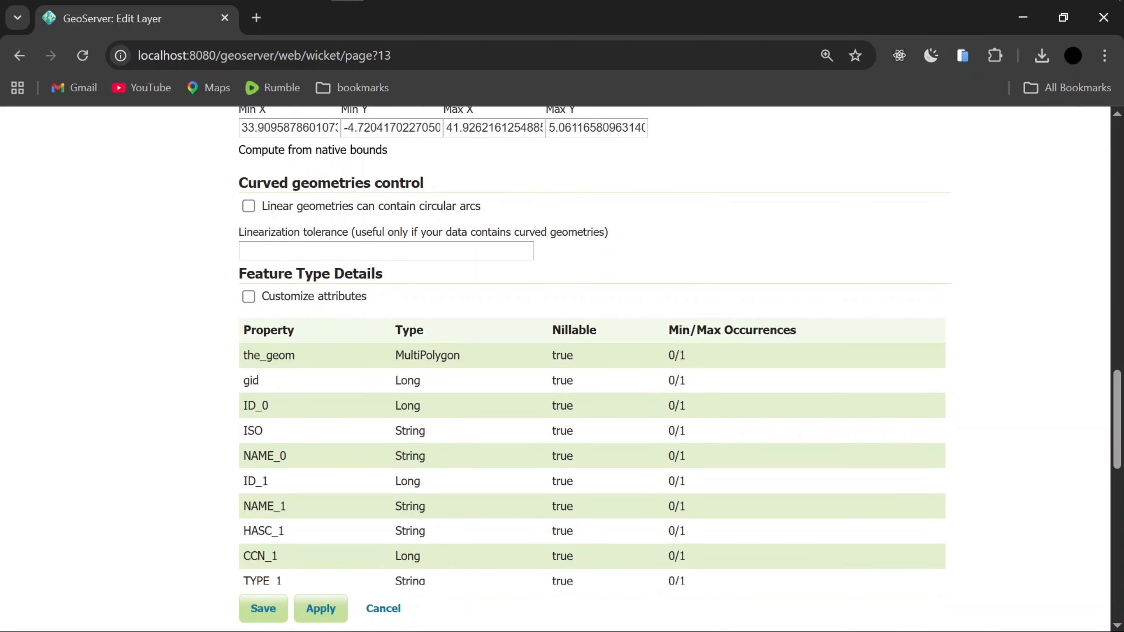
pyautogui.click(249, 296)
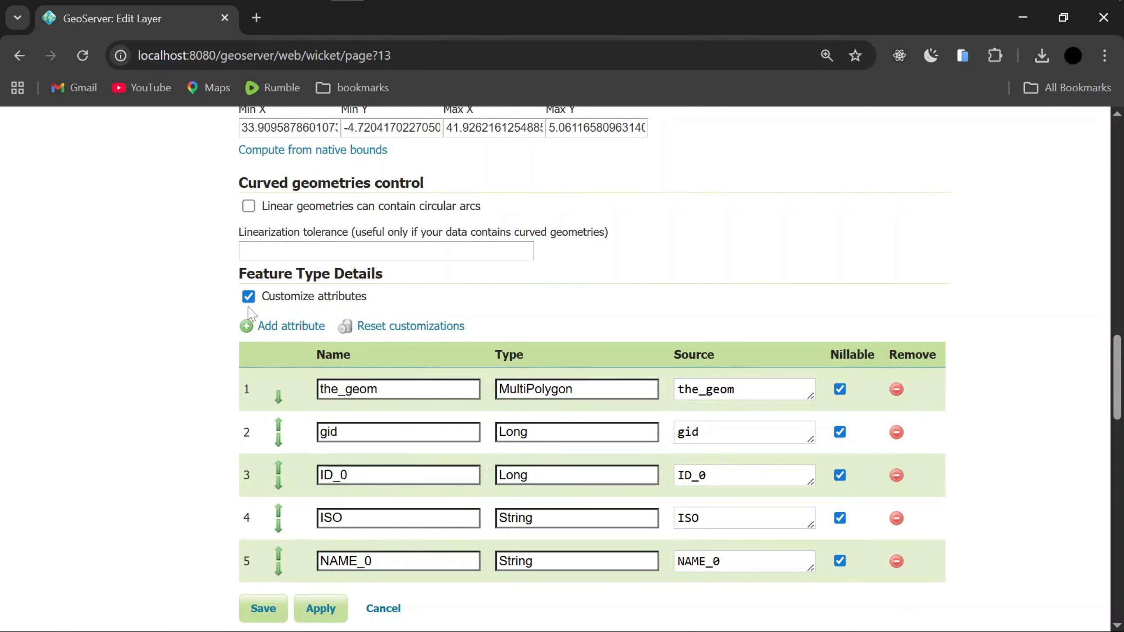
pyautogui.click(249, 296)
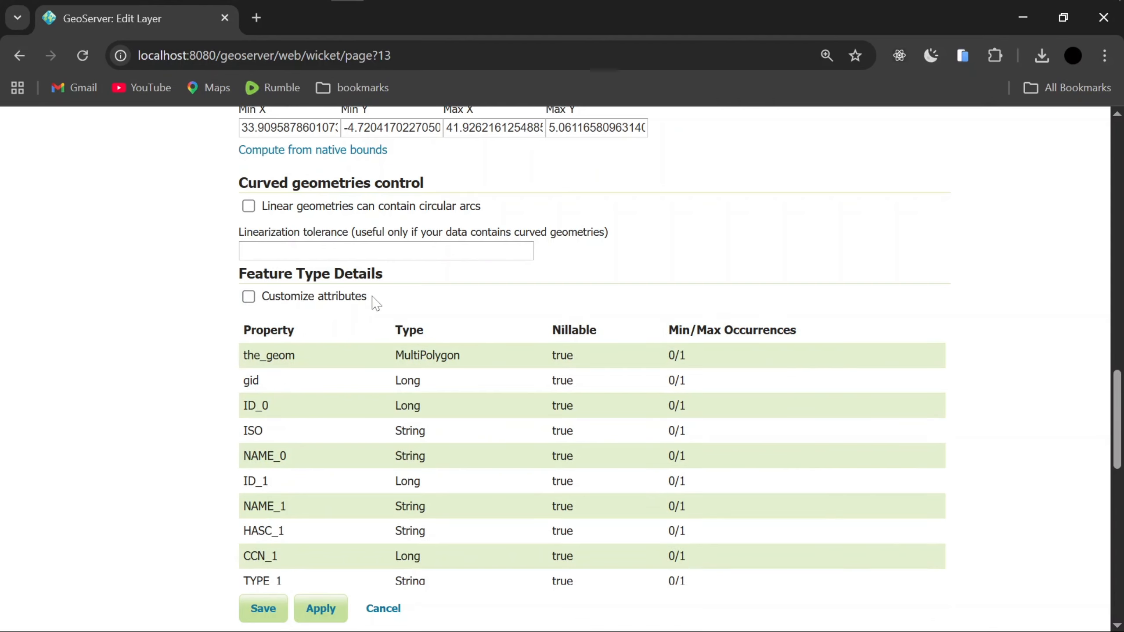
# Review the layer's attribute list down to the CQL filter and save the county_pop layer.
pyautogui.scroll(-5, 384, 304)
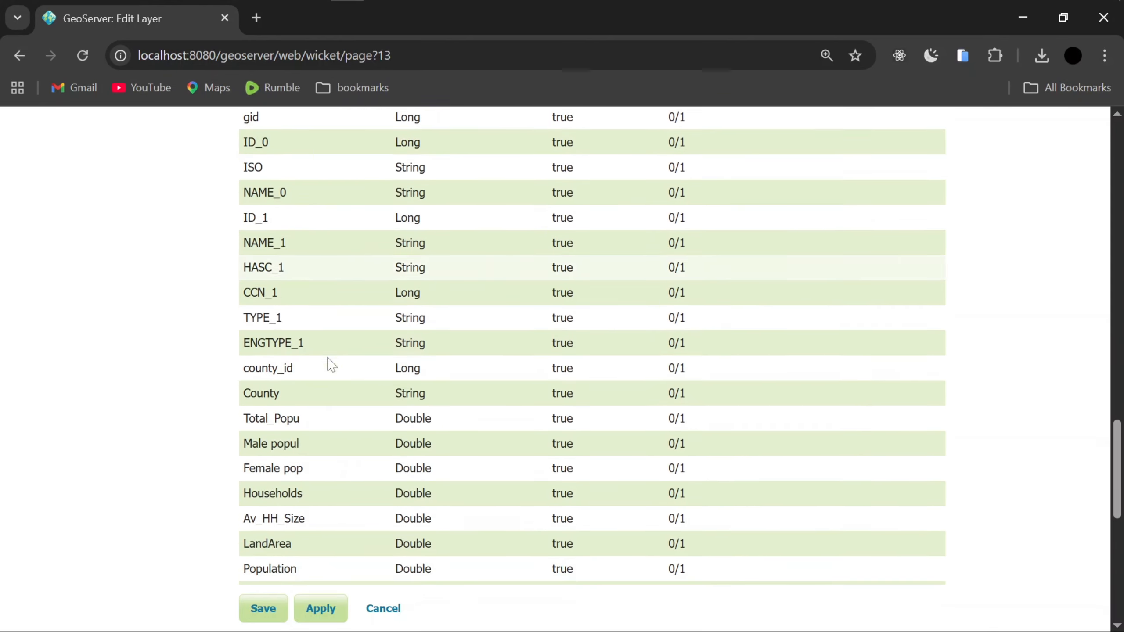
pyautogui.scroll(-2, 326, 384)
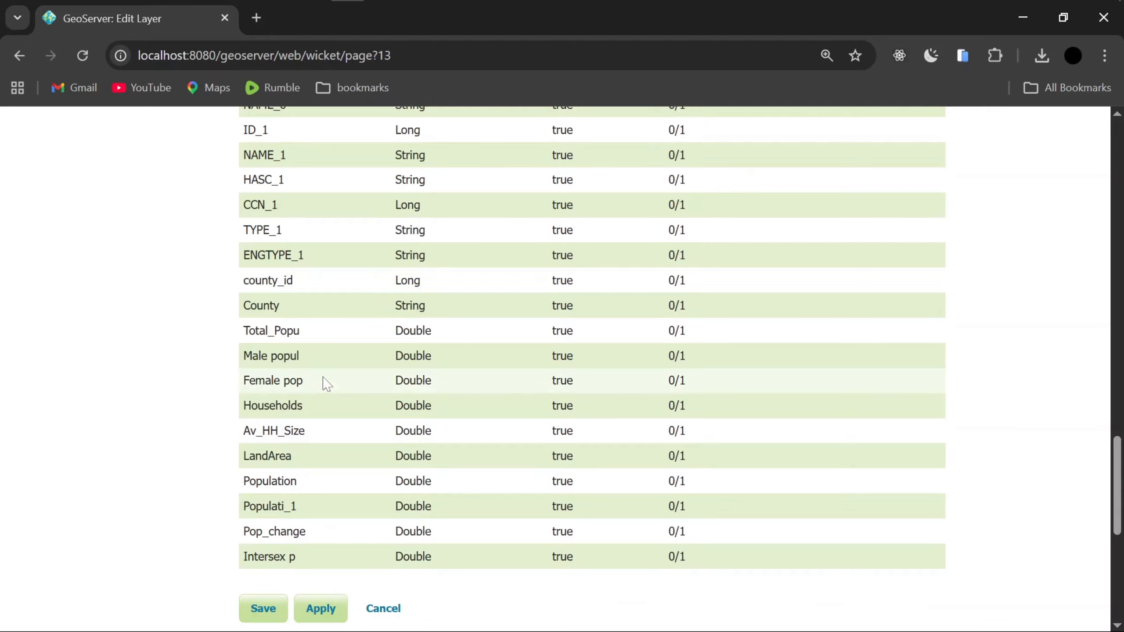
pyautogui.scroll(-2, 326, 383)
pyautogui.scroll(-1, 237, 437)
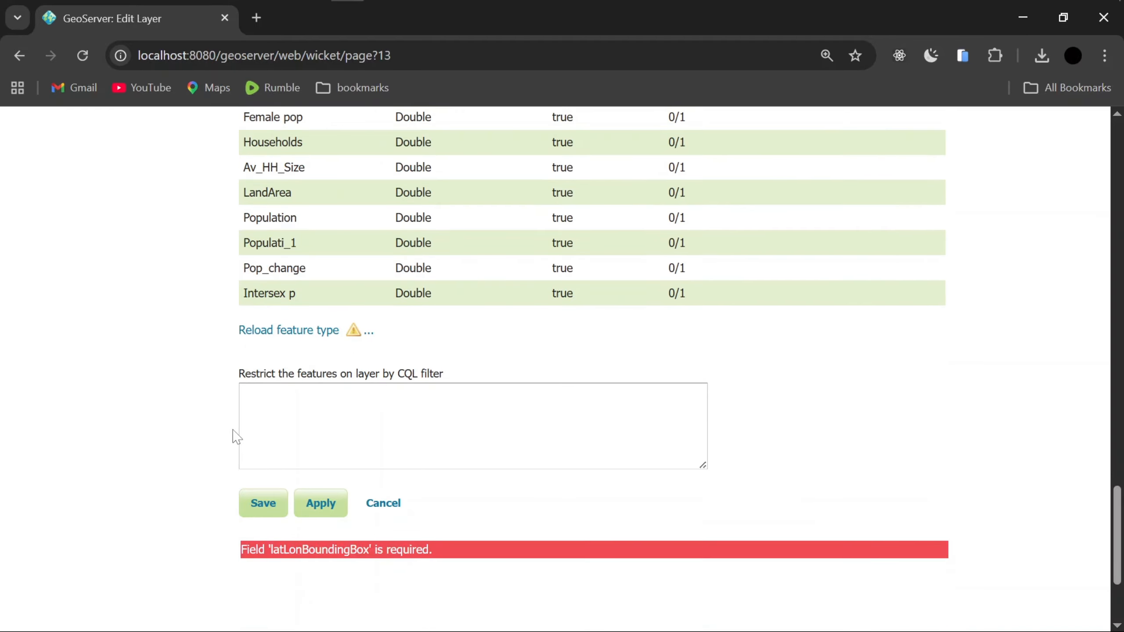
pyautogui.click(265, 510)
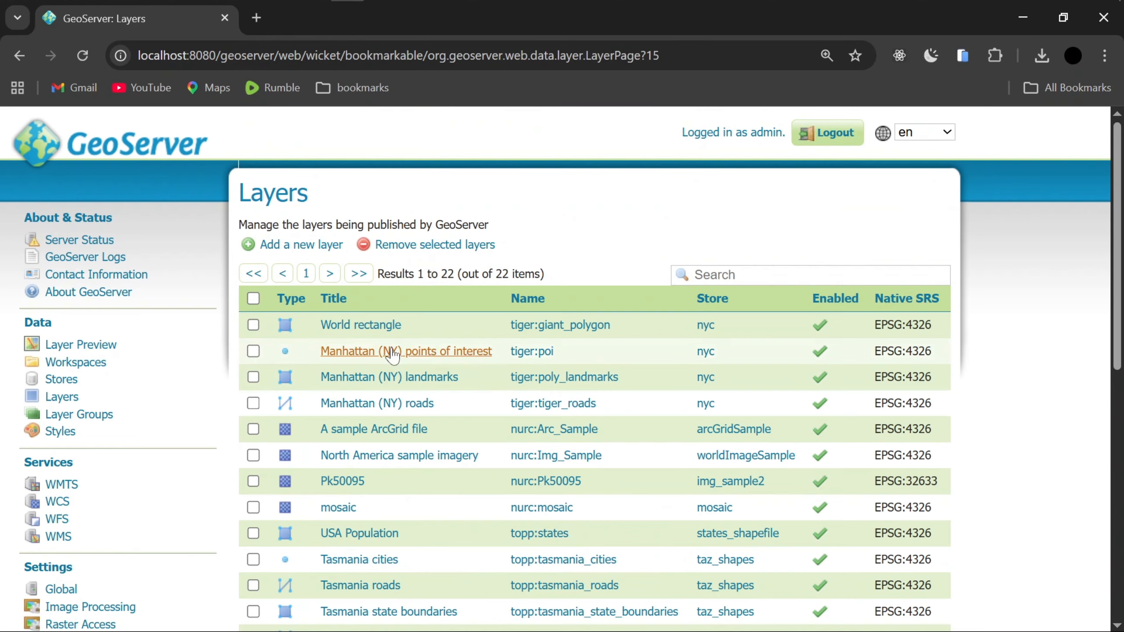
# Find county_pop in the Layers list and check its title, workspace-qualified name and store.
pyautogui.scroll(-7, 571, 447)
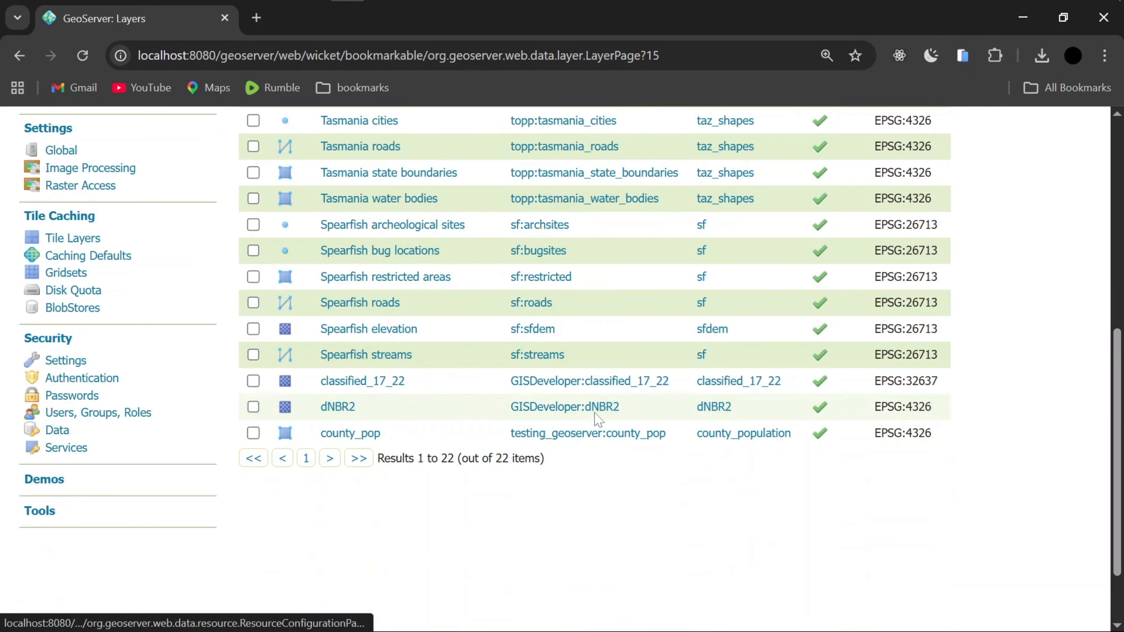
pyautogui.moveTo(321, 442); pyautogui.dragTo(389, 436)
pyautogui.click(494, 442)
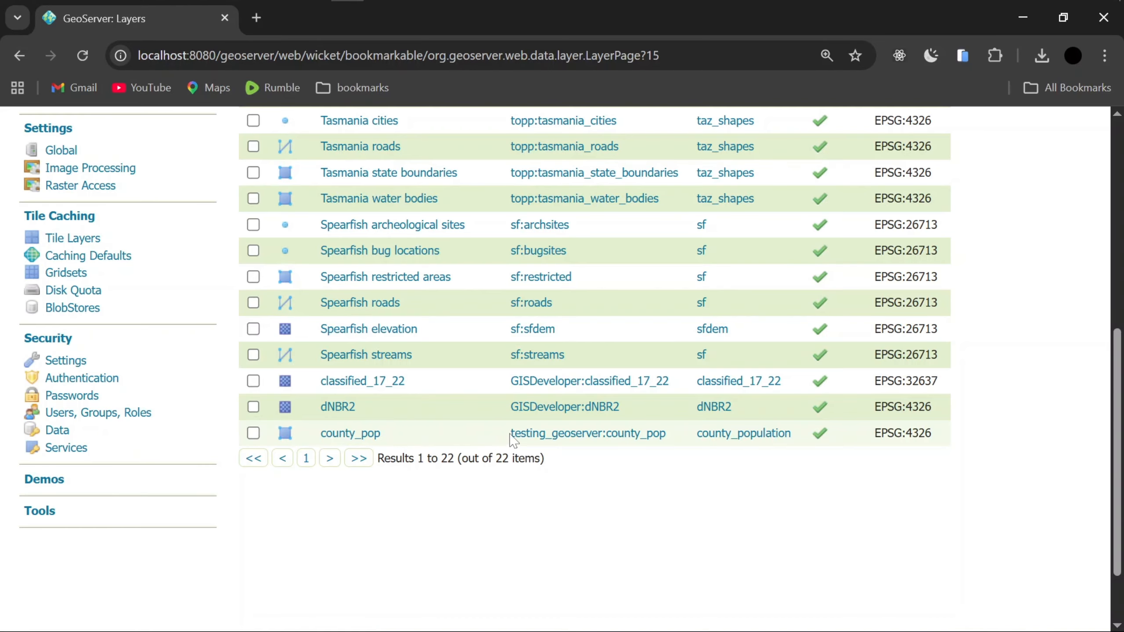
pyautogui.moveTo(511, 437); pyautogui.dragTo(598, 434)
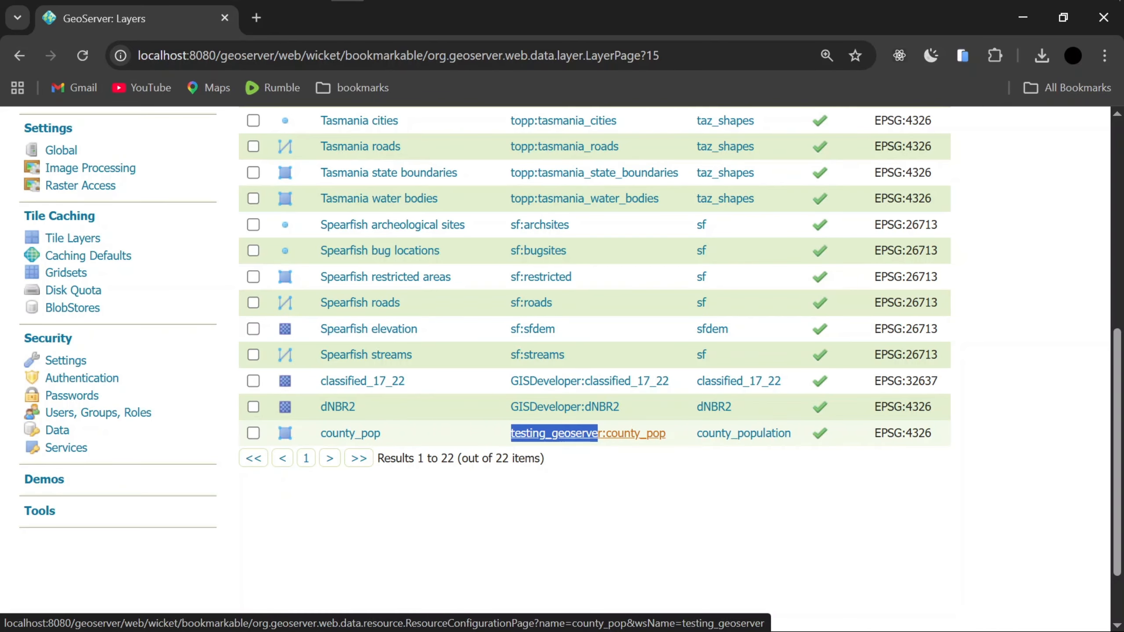
pyautogui.click(615, 445)
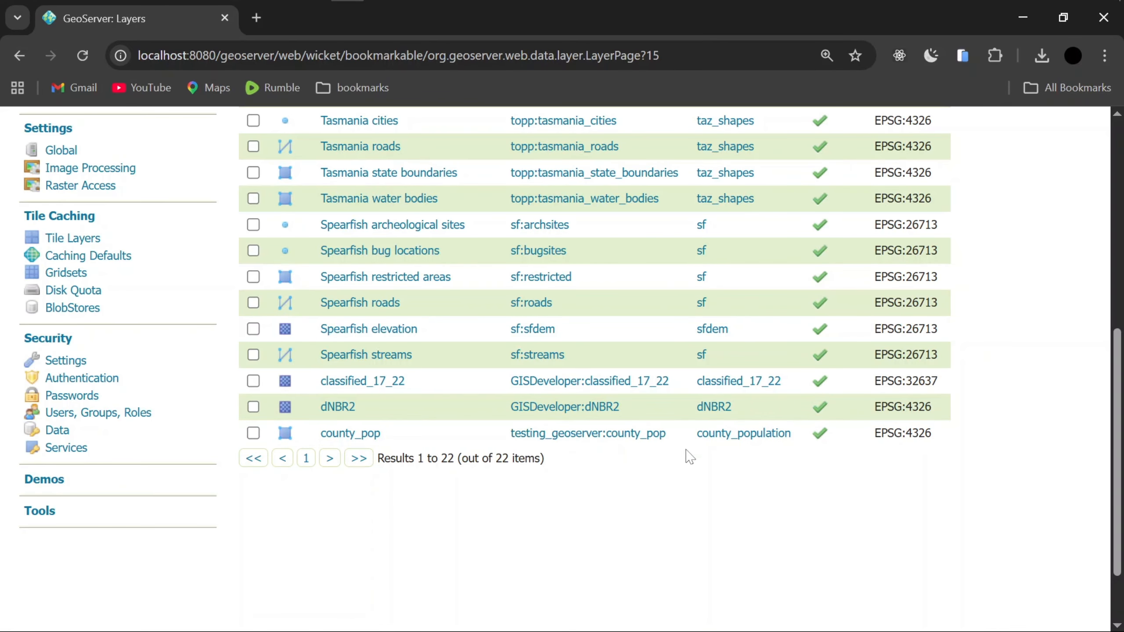
pyautogui.moveTo(699, 439); pyautogui.dragTo(806, 440)
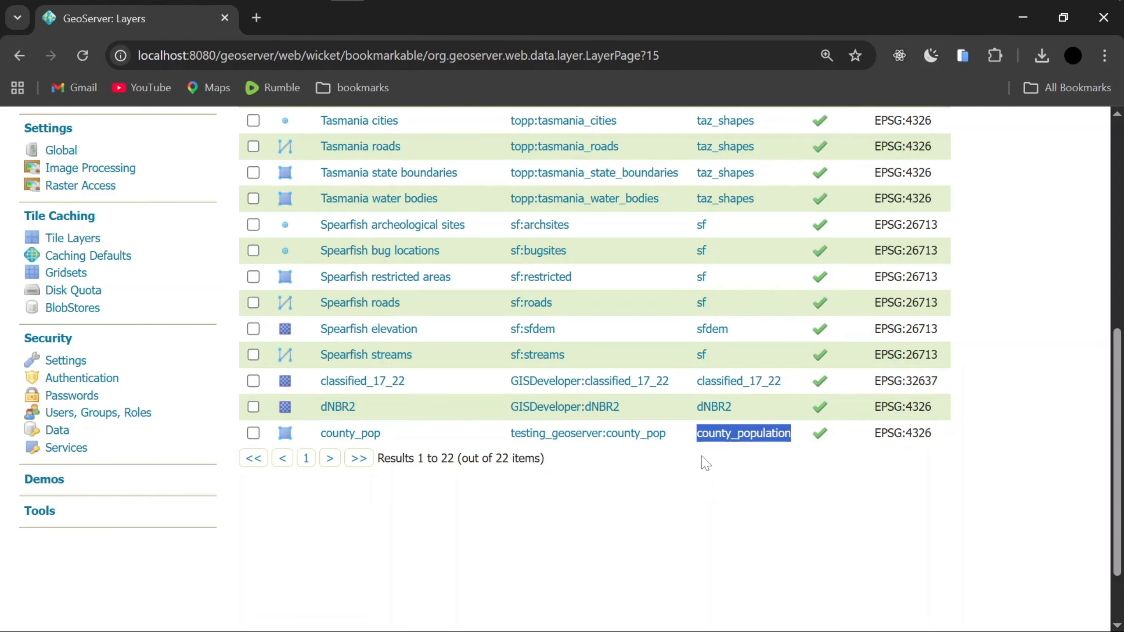
# Find testing_geoserver:county_pop in Layer Preview and open its OpenLayers map preview.
pyautogui.scroll(10, 616, 468)
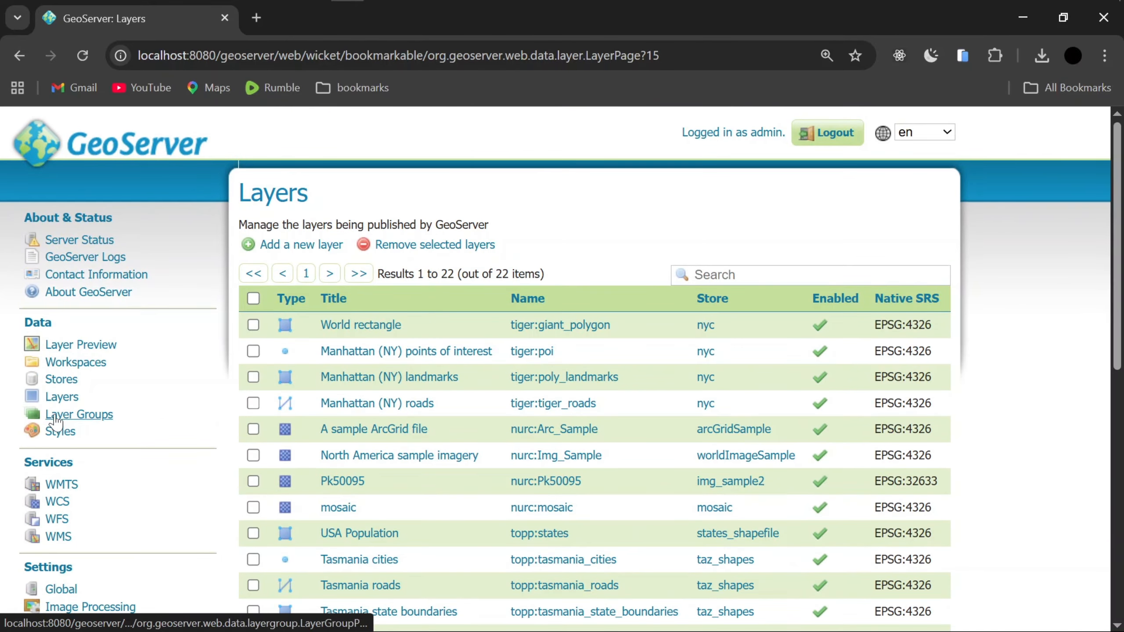
pyautogui.click(66, 346)
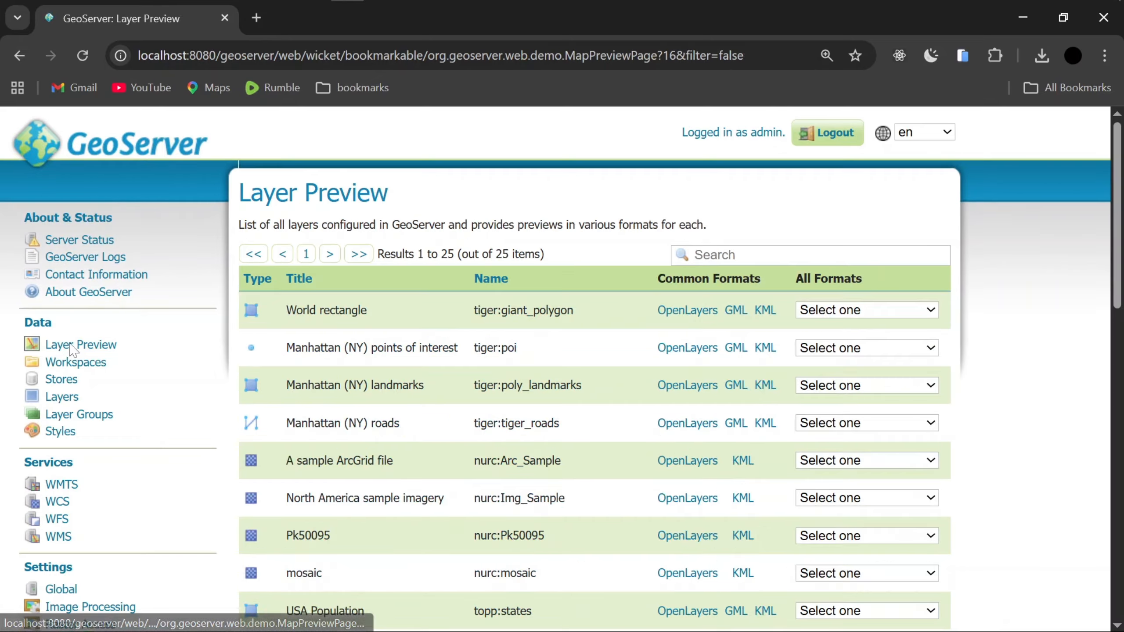
pyautogui.scroll(-12, 409, 364)
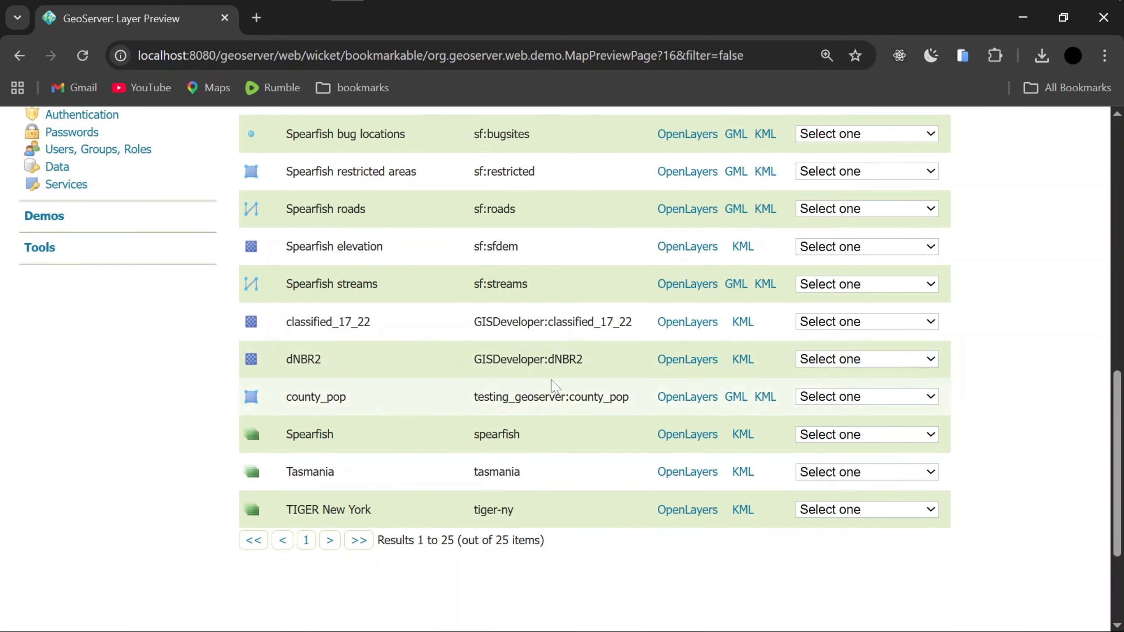
pyautogui.moveTo(460, 397); pyautogui.dragTo(612, 407)
pyautogui.click(605, 411)
pyautogui.click(687, 398)
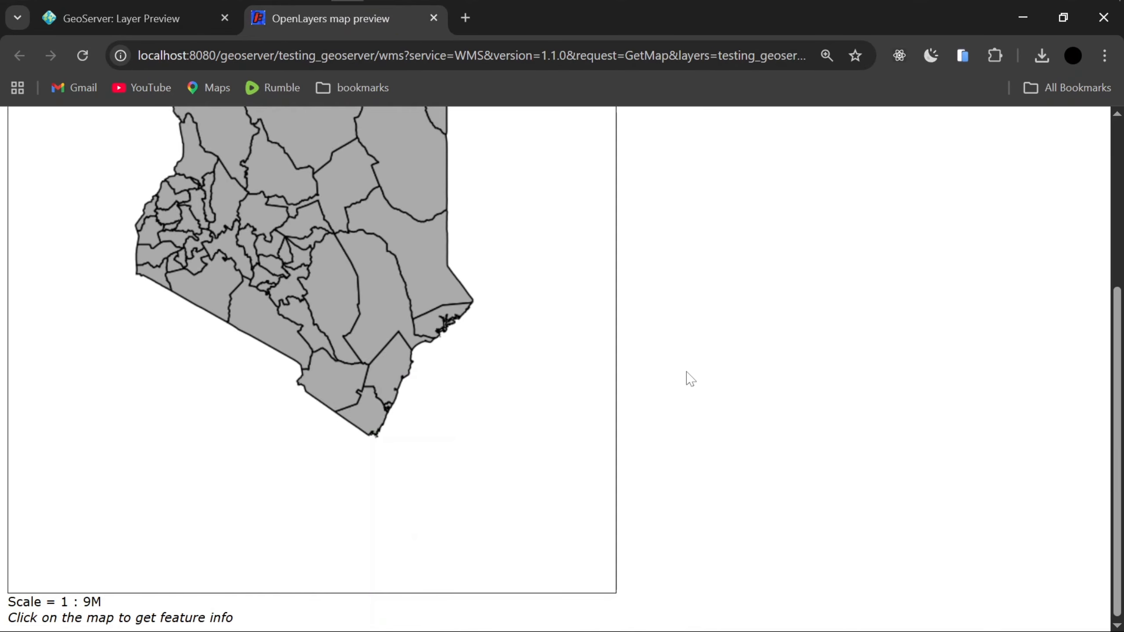
# Look over the county_pop map preview, panning the map within its frame.
pyautogui.scroll(2, 715, 374)
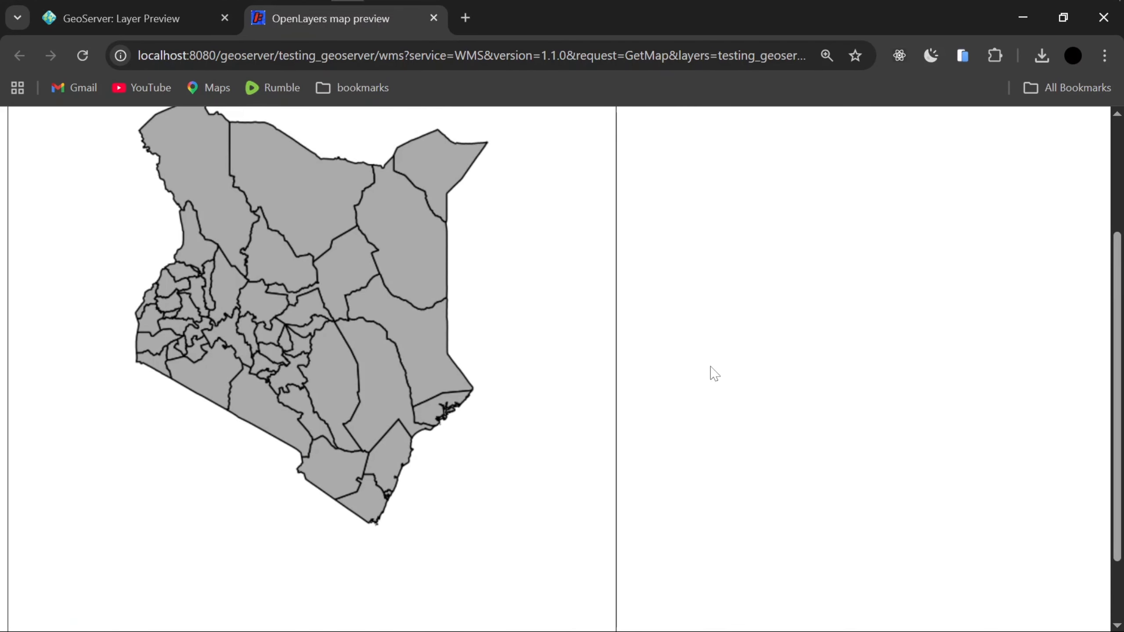
pyautogui.scroll(-2, 712, 370)
pyautogui.moveTo(326, 237); pyautogui.dragTo(341, 307)
pyautogui.scroll(4, 677, 276)
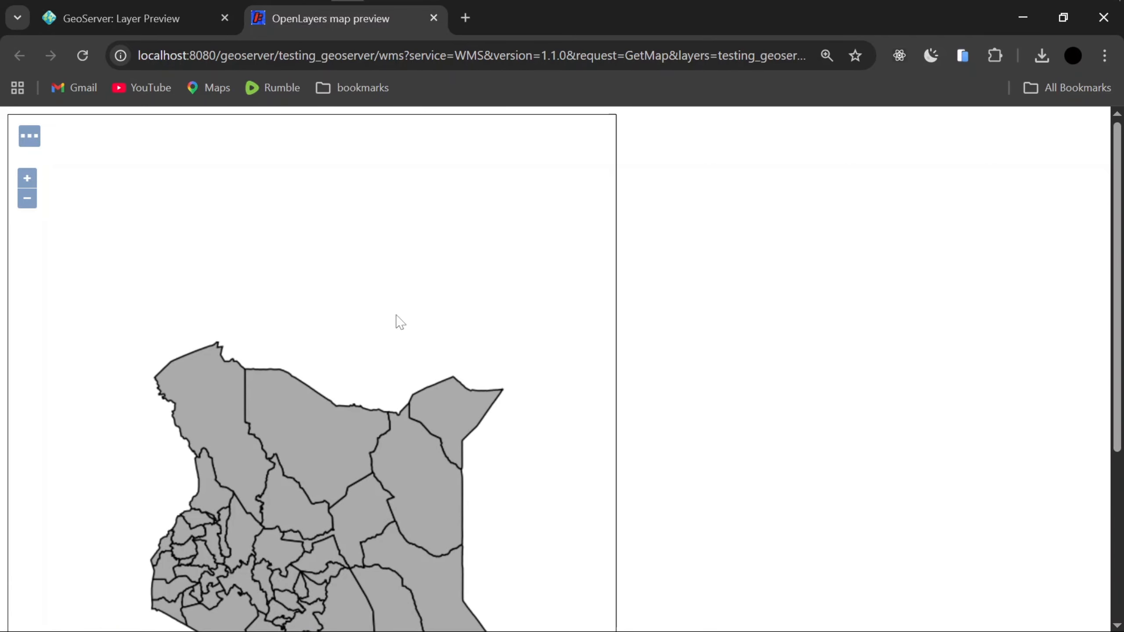
pyautogui.moveTo(348, 422); pyautogui.dragTo(356, 308)
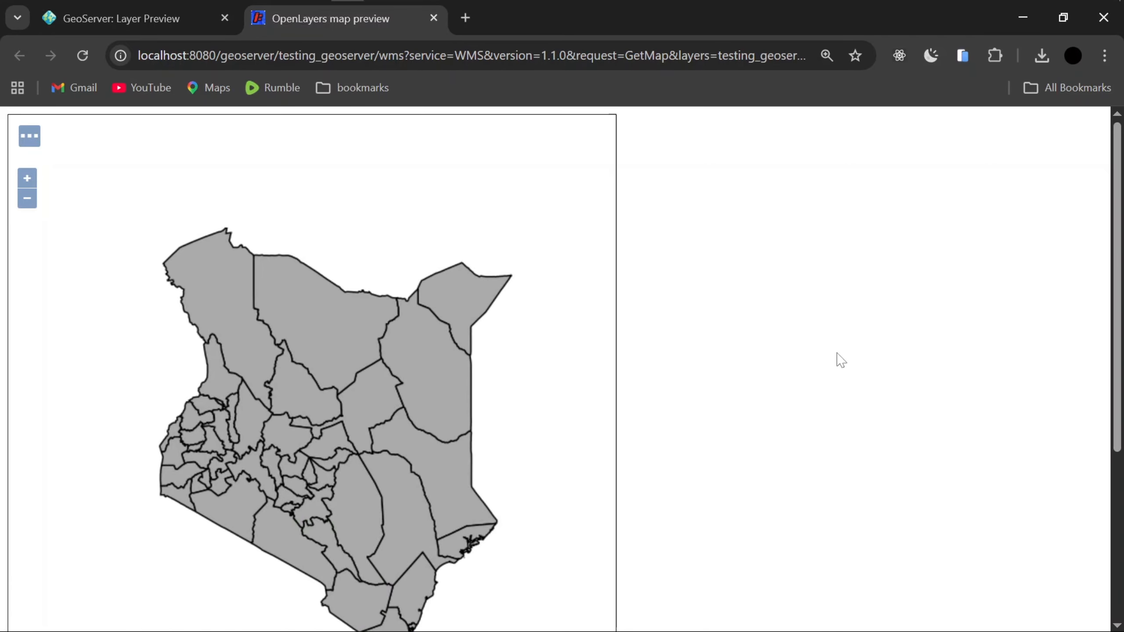
# Query the large north-central county on the map and read through all columns of its feature info table.
pyautogui.click(336, 345)
pyautogui.scroll(-10, 708, 350)
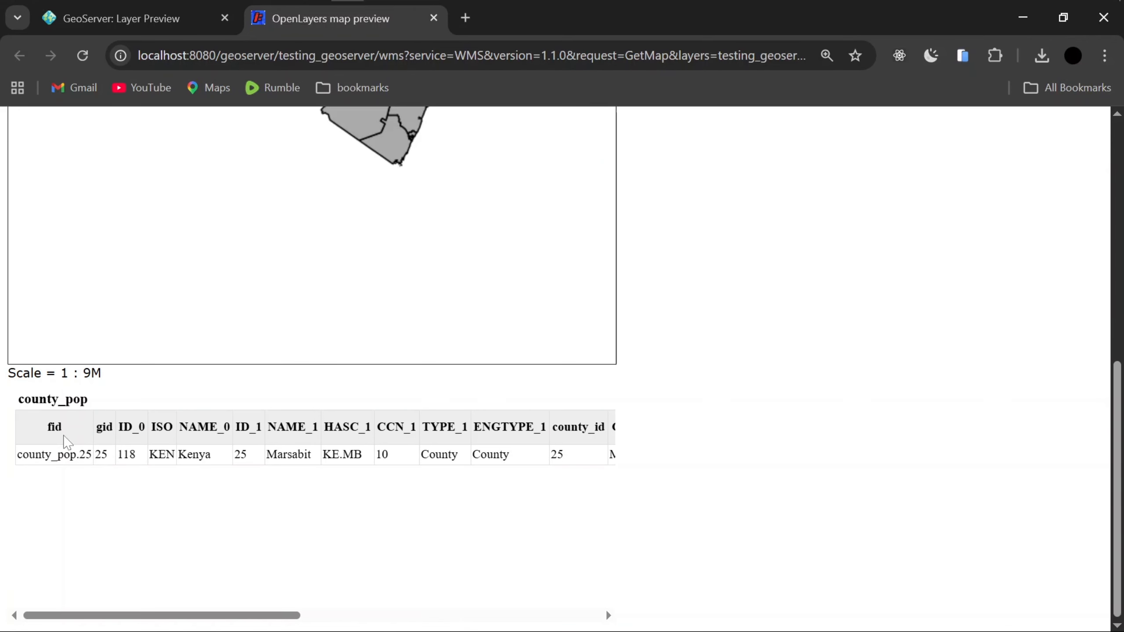
pyautogui.moveTo(51, 426); pyautogui.dragTo(606, 461)
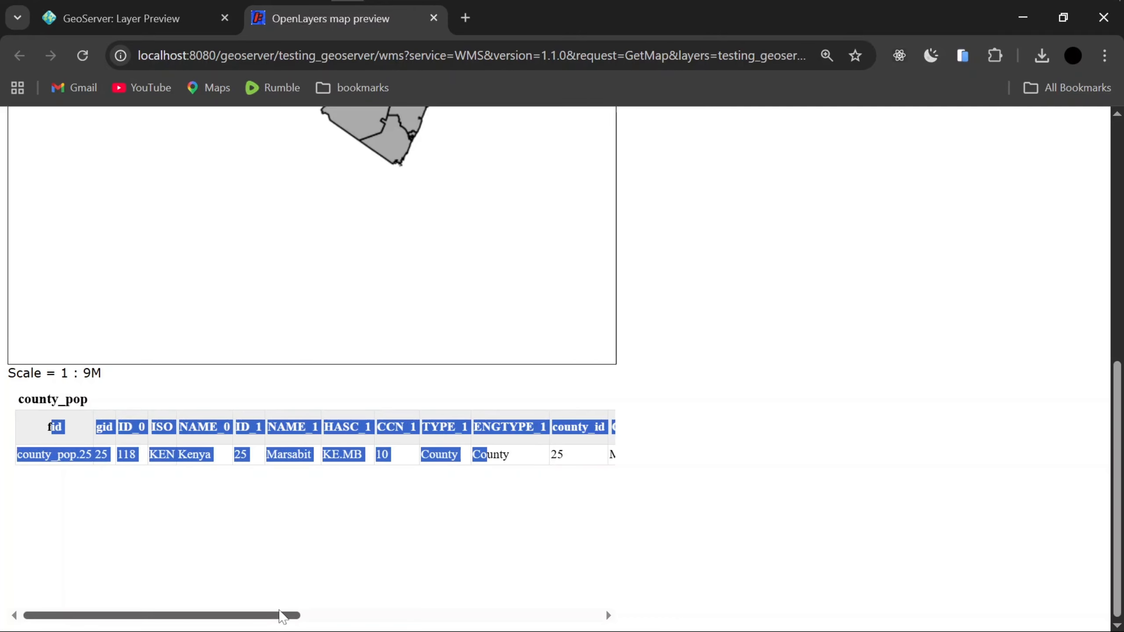
pyautogui.moveTo(284, 614); pyautogui.dragTo(522, 598)
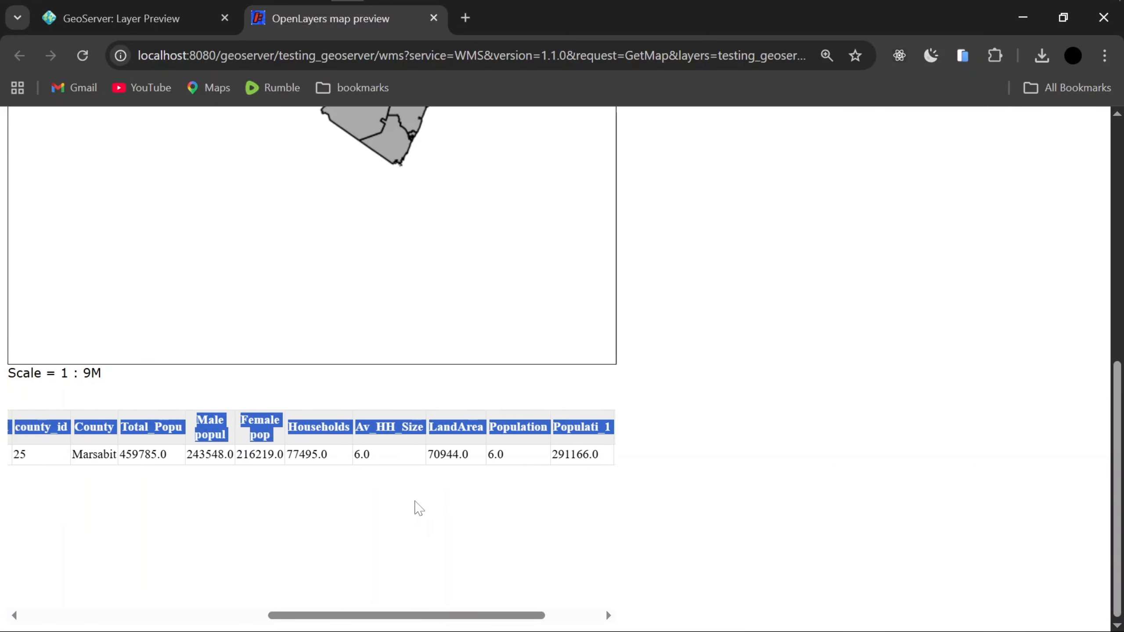
pyautogui.moveTo(397, 615); pyautogui.dragTo(182, 543)
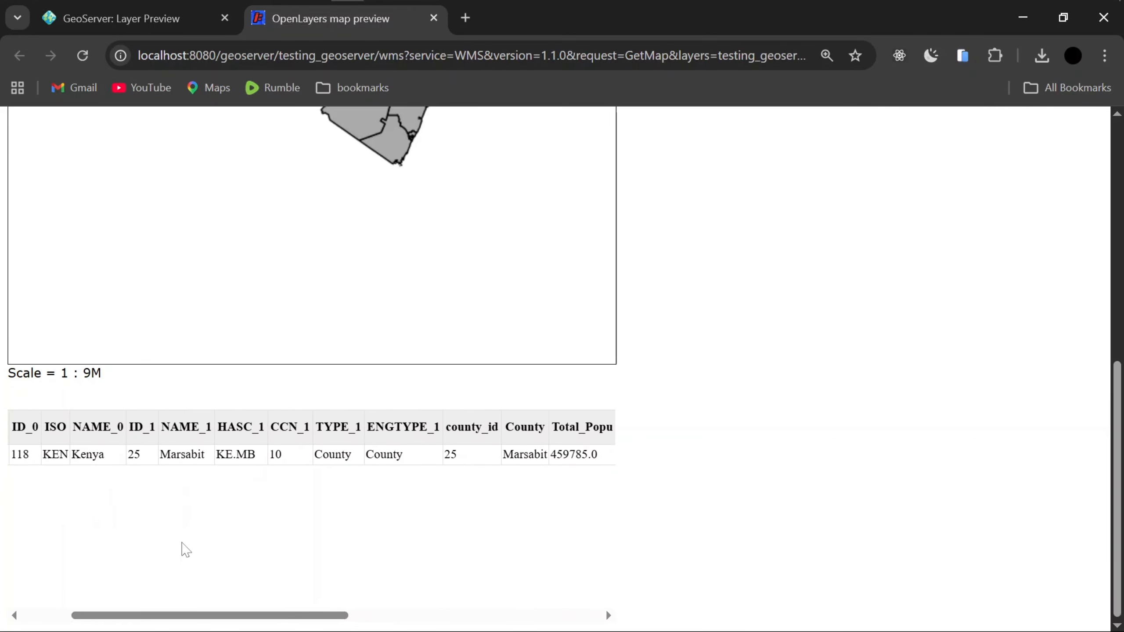
# Query the county at the map's southern tip to show its feature info.
pyautogui.scroll(5, 377, 358)
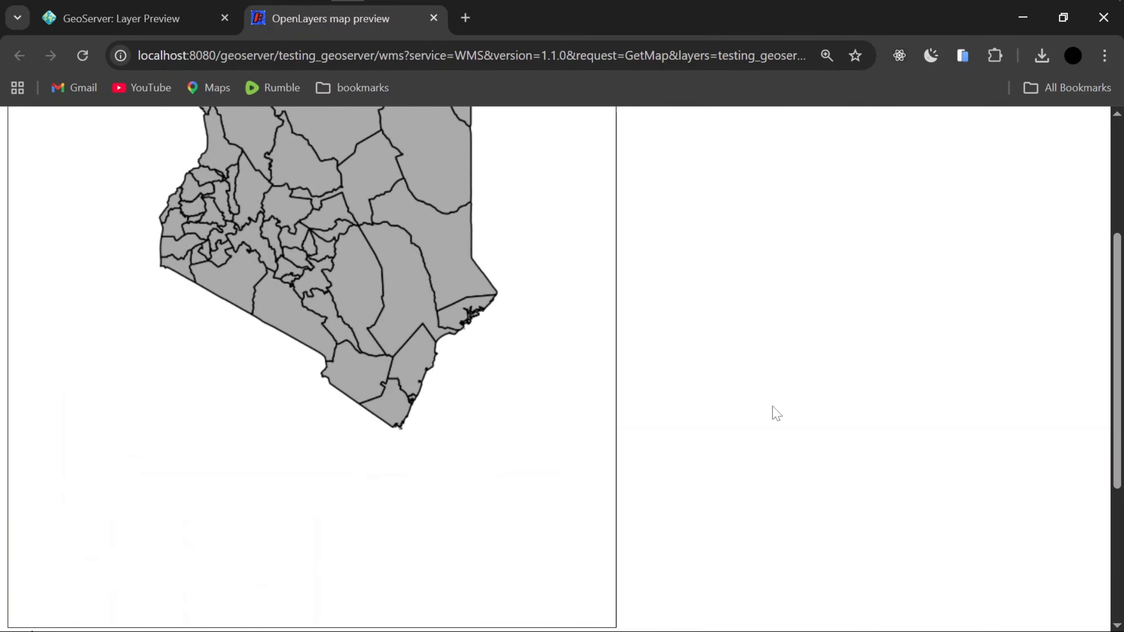
pyautogui.scroll(-5, 777, 414)
pyautogui.click(388, 141)
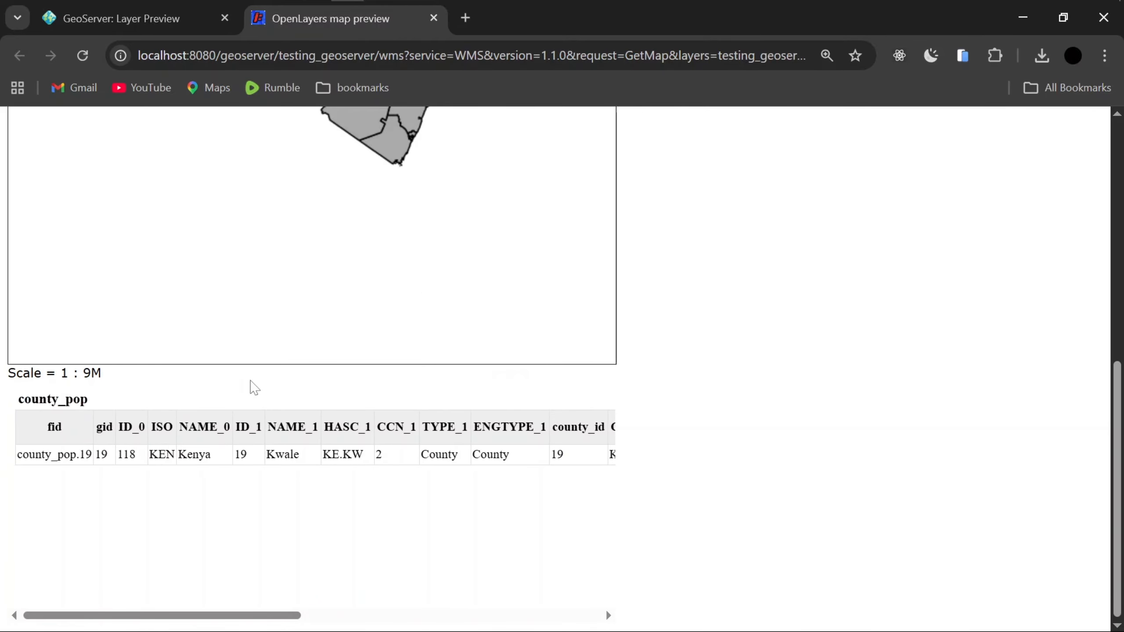
# Check the queried county's name in the feature info table and look over the whole county_pop map.
pyautogui.doubleClick(283, 456)
pyautogui.click(338, 489)
pyautogui.scroll(5, 738, 456)
pyautogui.scroll(2, 394, 303)
pyautogui.scroll(-3, 390, 289)
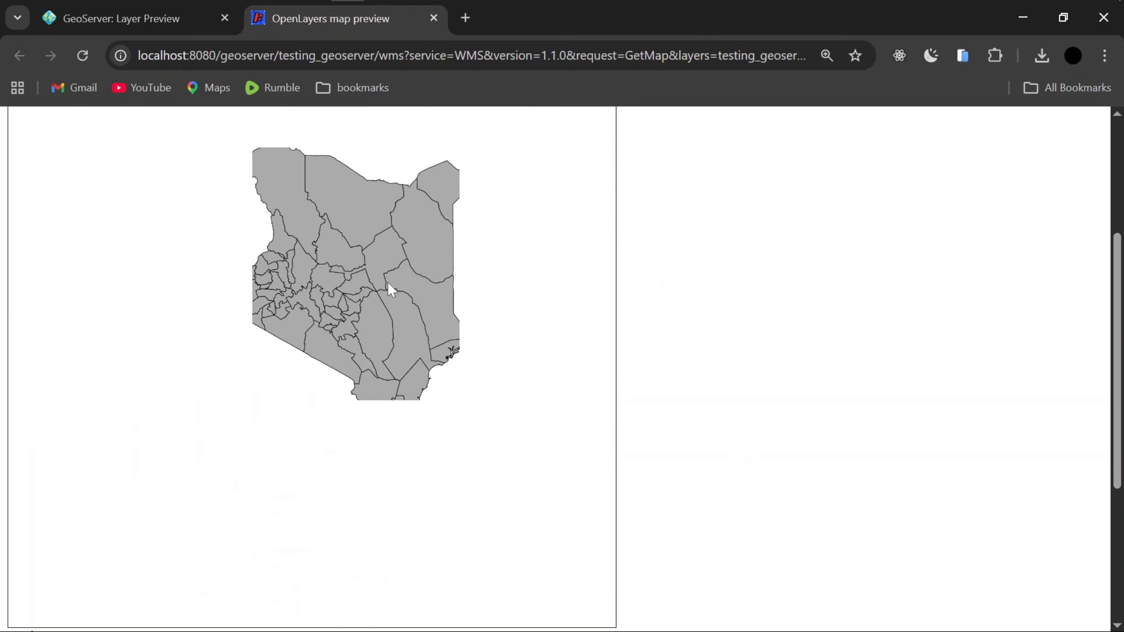
pyautogui.scroll(2, 418, 297)
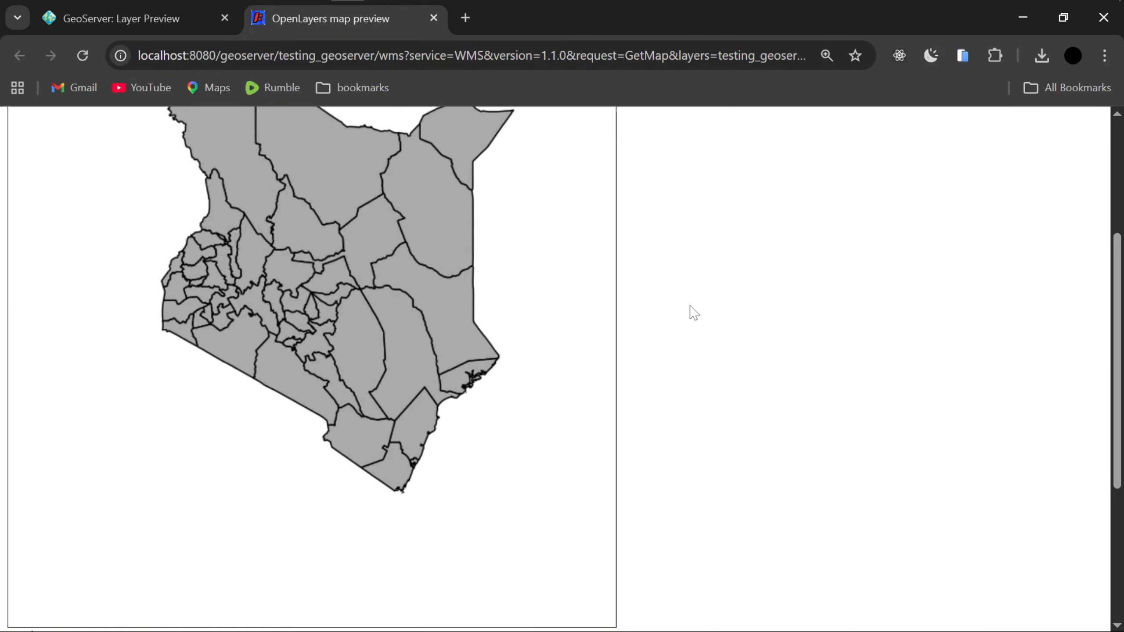
pyautogui.scroll(4, 690, 311)
pyautogui.scroll(-8, 697, 308)
pyautogui.scroll(6, 680, 323)
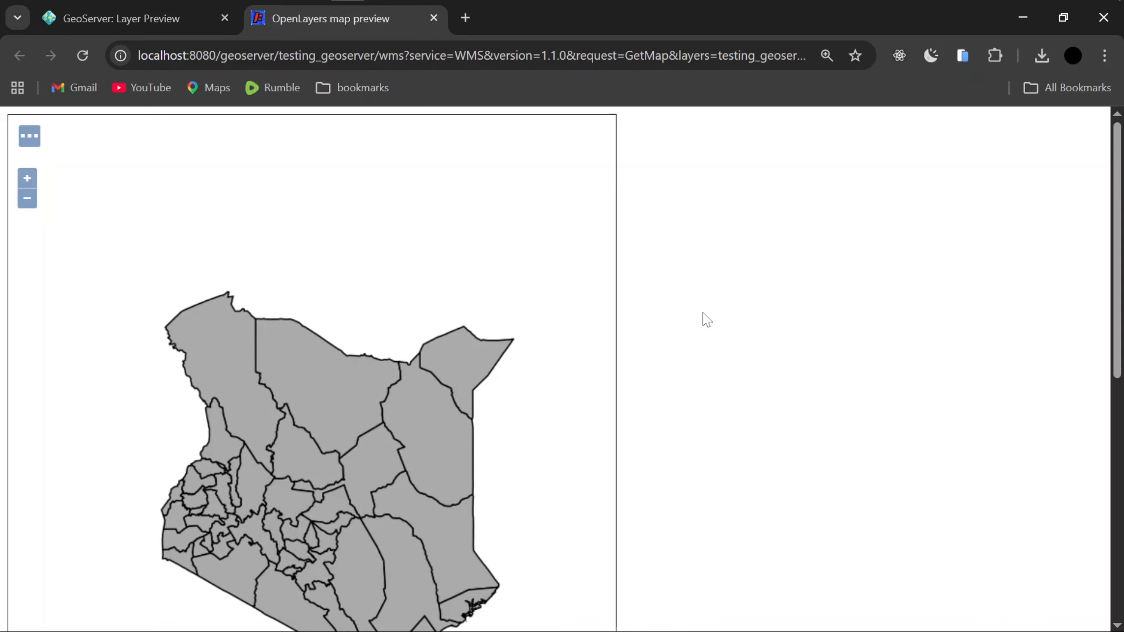
pyautogui.moveTo(400, 423); pyautogui.dragTo(408, 368)
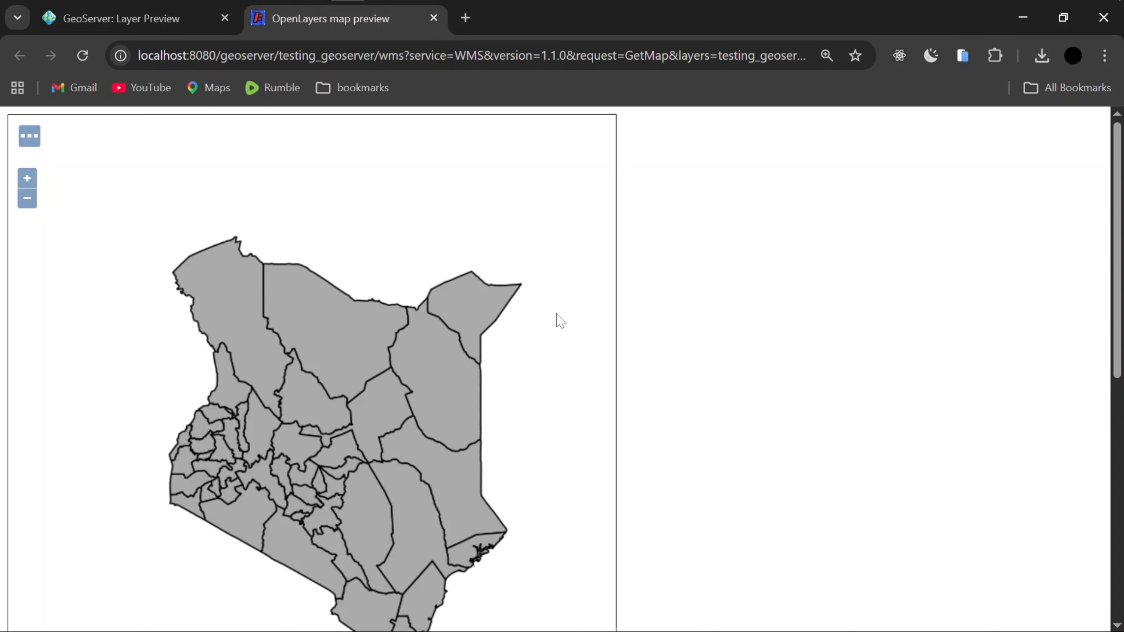
# Show the map preview options and set the map width to 600, then to 750.
pyautogui.click(32, 140)
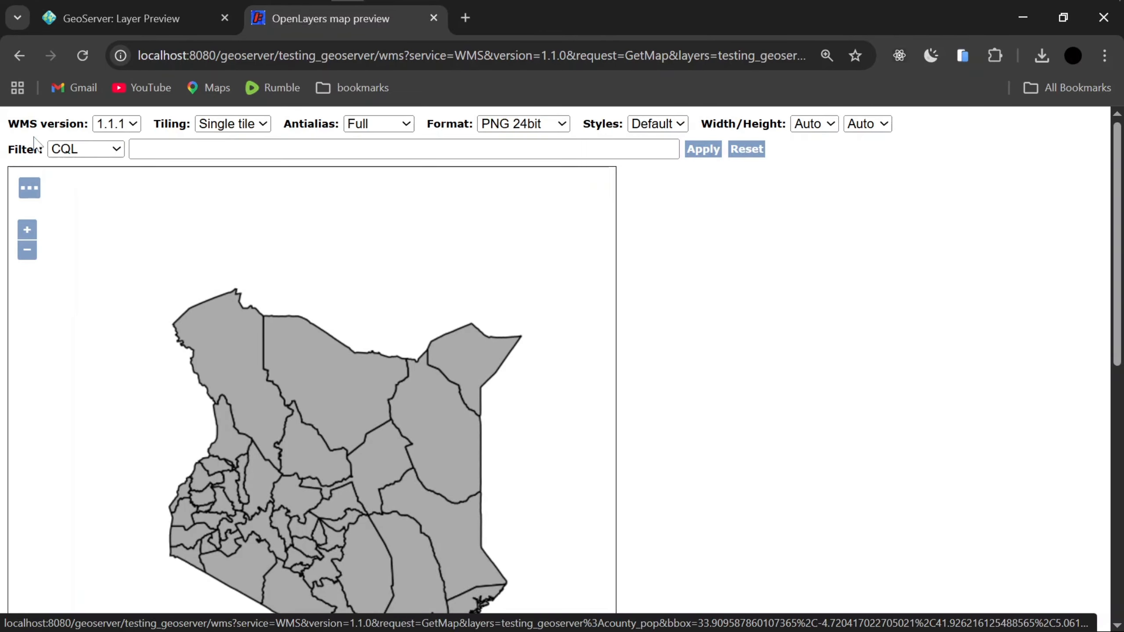
pyautogui.click(823, 124)
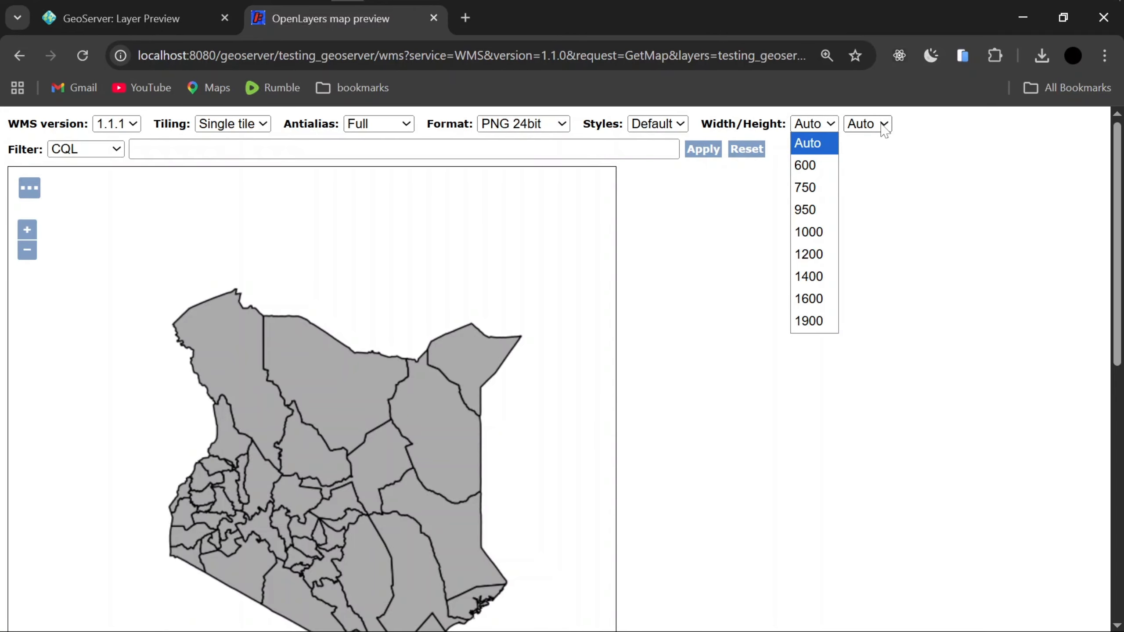
pyautogui.click(826, 168)
pyautogui.click(822, 124)
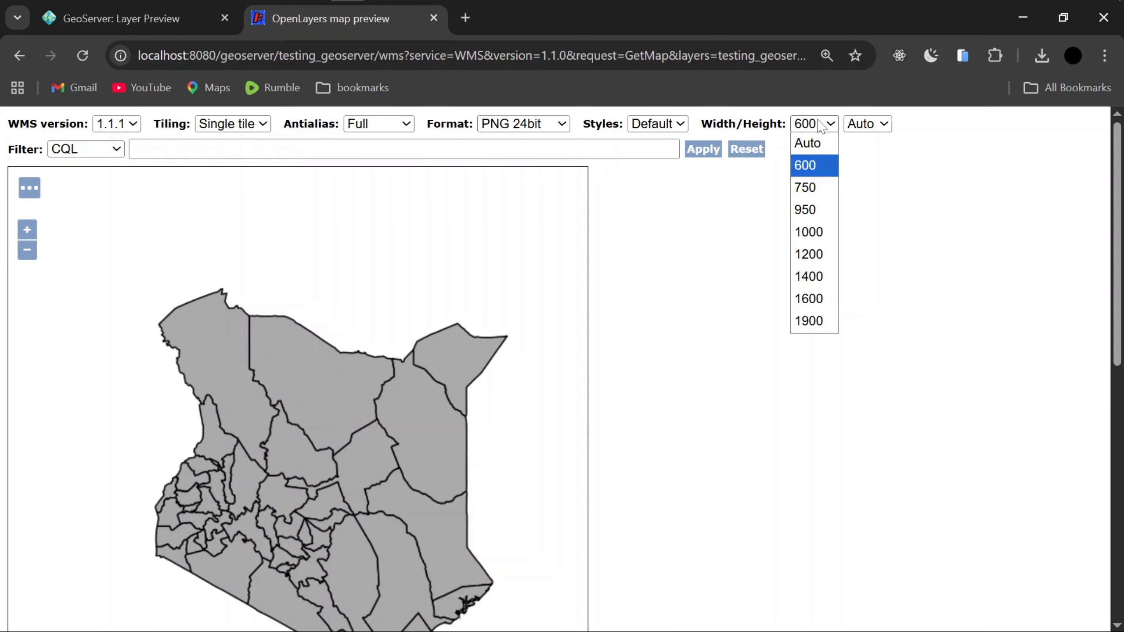
pyautogui.click(828, 187)
# Set the map height to 400, then reduce it to 300.
pyautogui.click(869, 125)
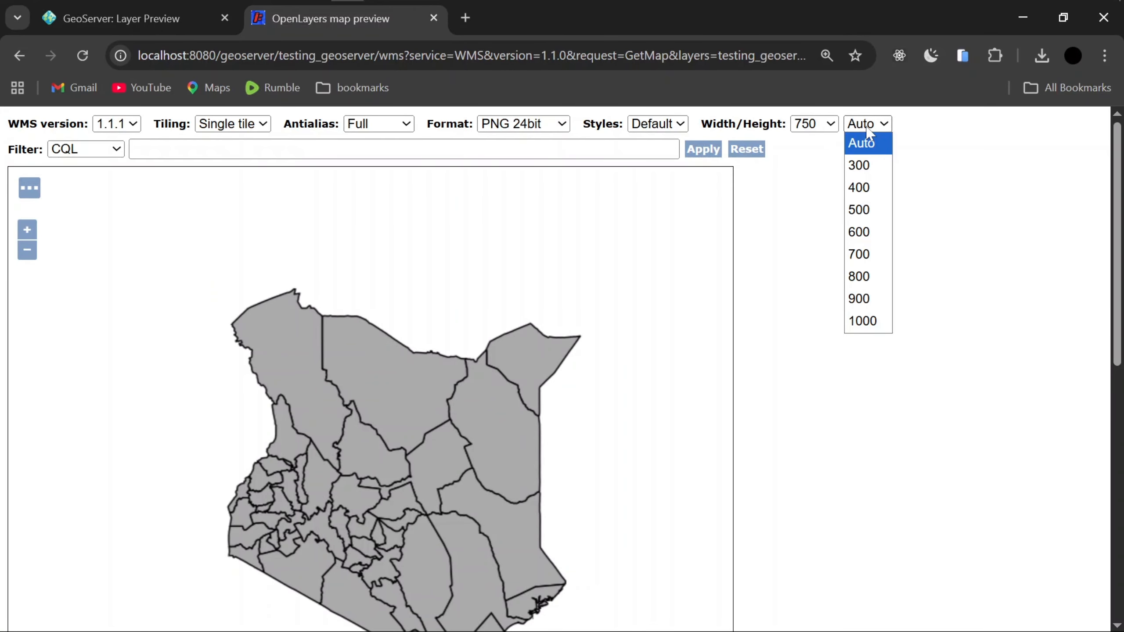
pyautogui.click(860, 188)
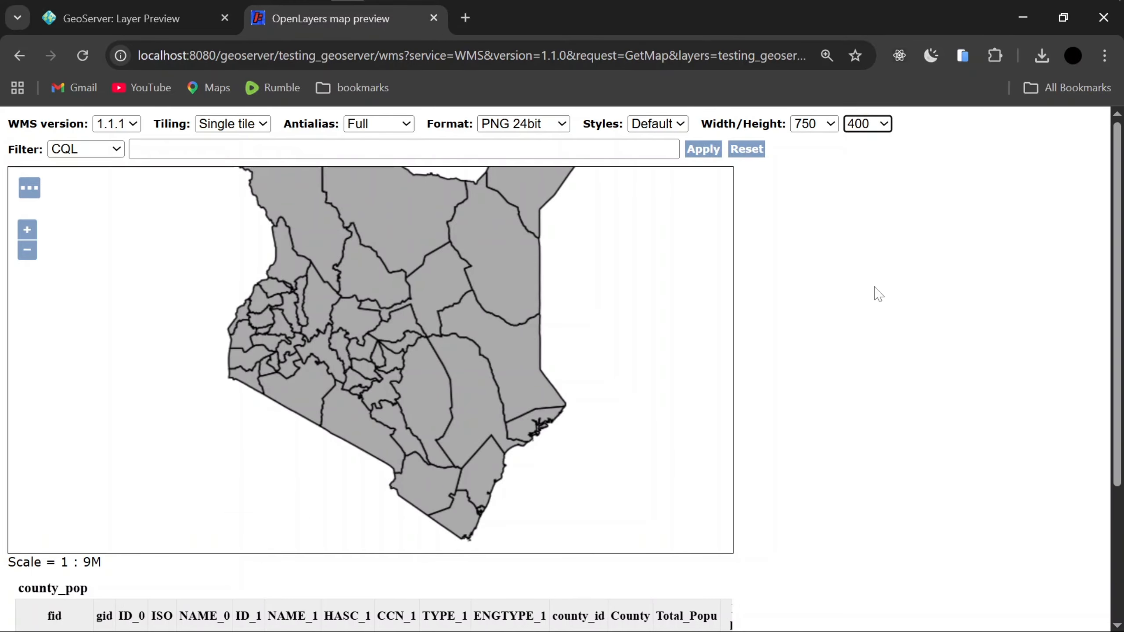
pyautogui.click(877, 124)
pyautogui.click(868, 168)
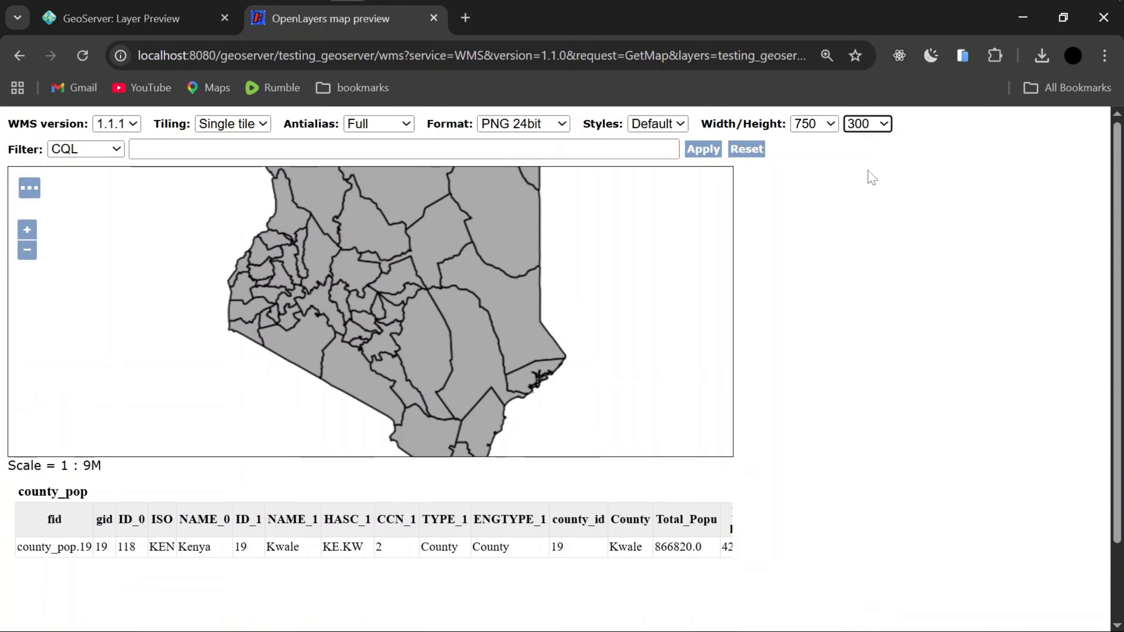
# Bring the northern counties into the map frame and query the north-central county below the largest northern one.
pyautogui.scroll(-1, 909, 261)
pyautogui.scroll(1, 909, 261)
pyautogui.moveTo(510, 260); pyautogui.dragTo(522, 322)
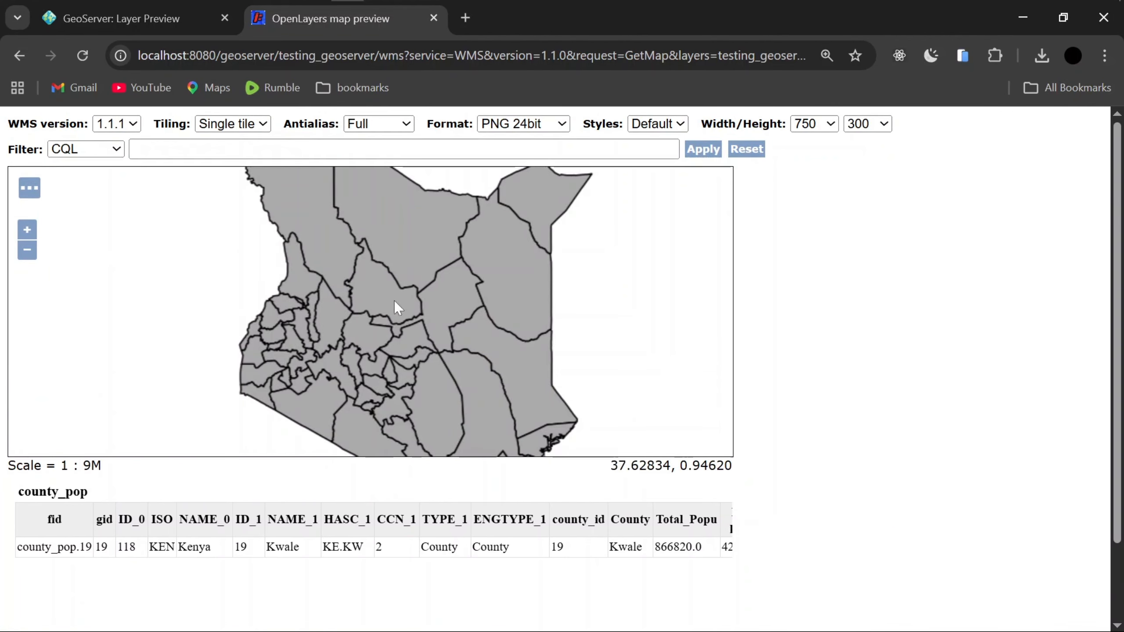
pyautogui.click(374, 288)
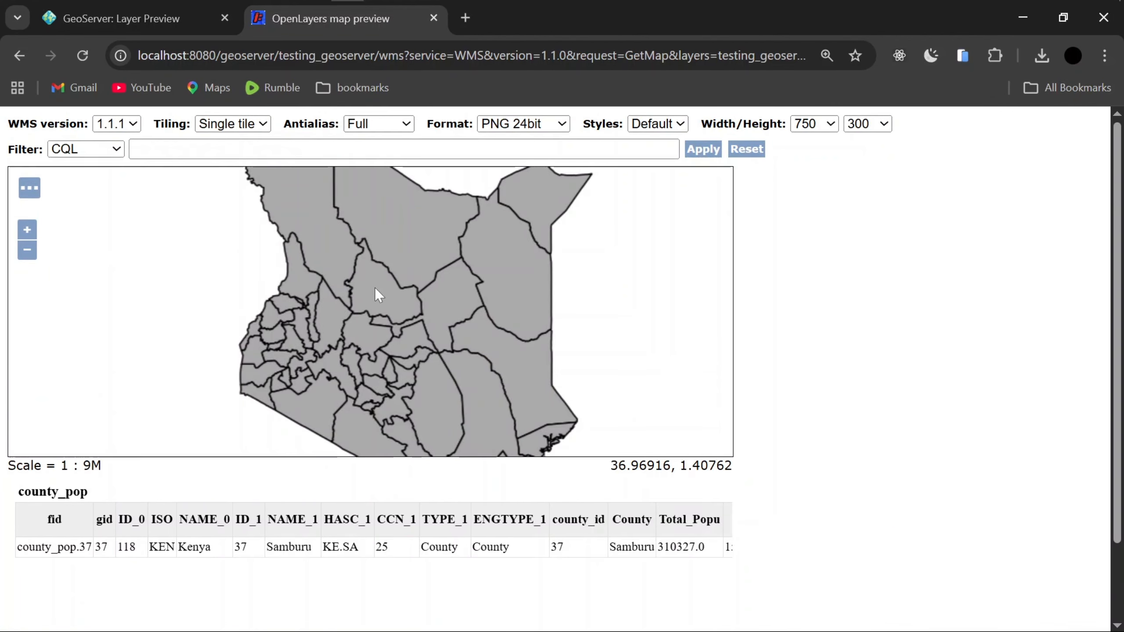
# Query the northwestern county and read its name and population columns in the feature info table.
pyautogui.click(319, 271)
pyautogui.moveTo(266, 546); pyautogui.dragTo(325, 560)
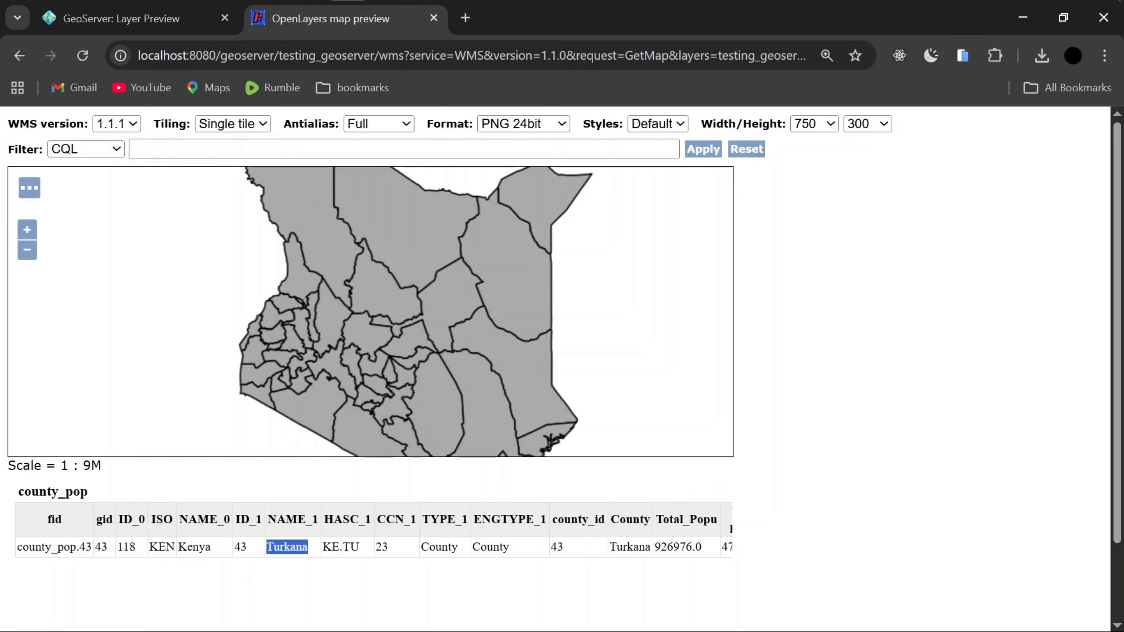
pyautogui.click(346, 491)
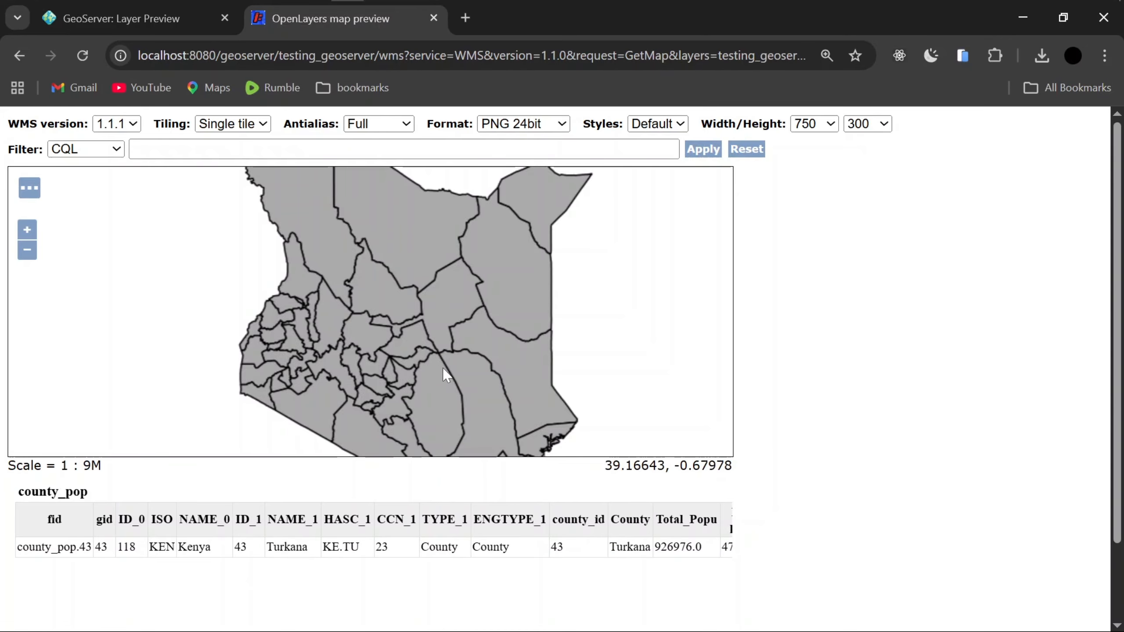
pyautogui.scroll(-2, 283, 597)
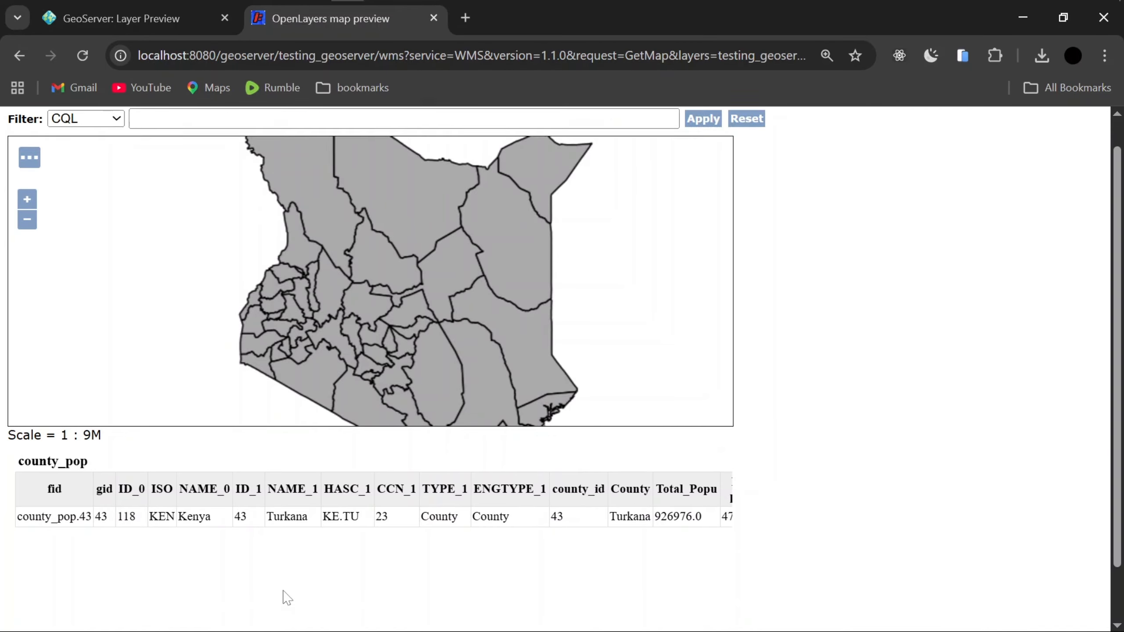
pyautogui.moveTo(245, 619); pyautogui.dragTo(186, 627)
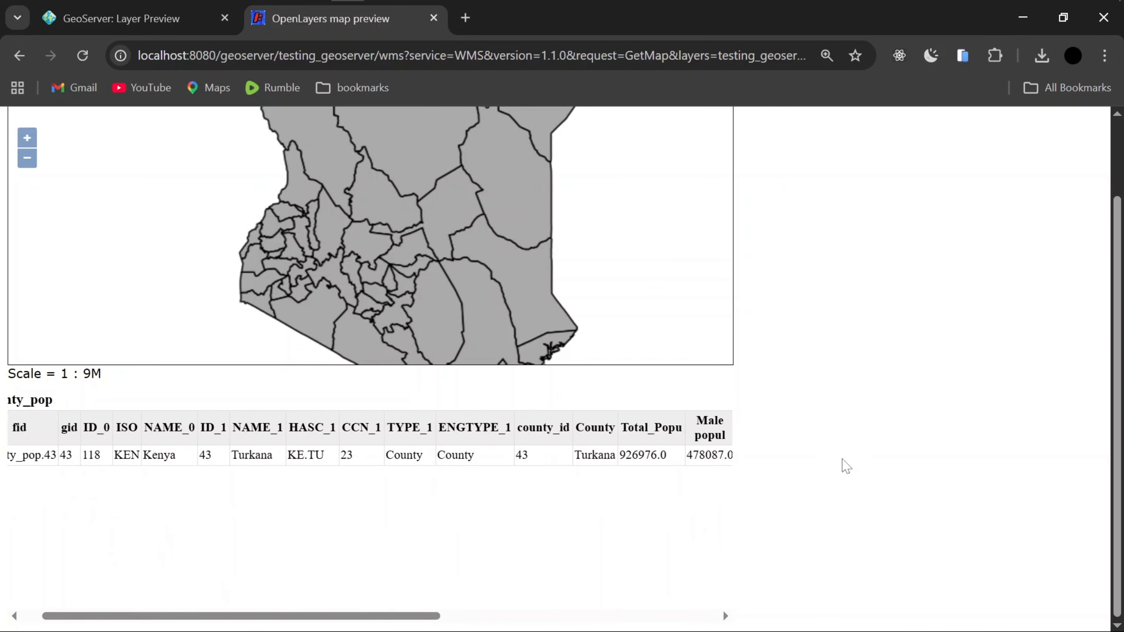
pyautogui.scroll(3, 832, 442)
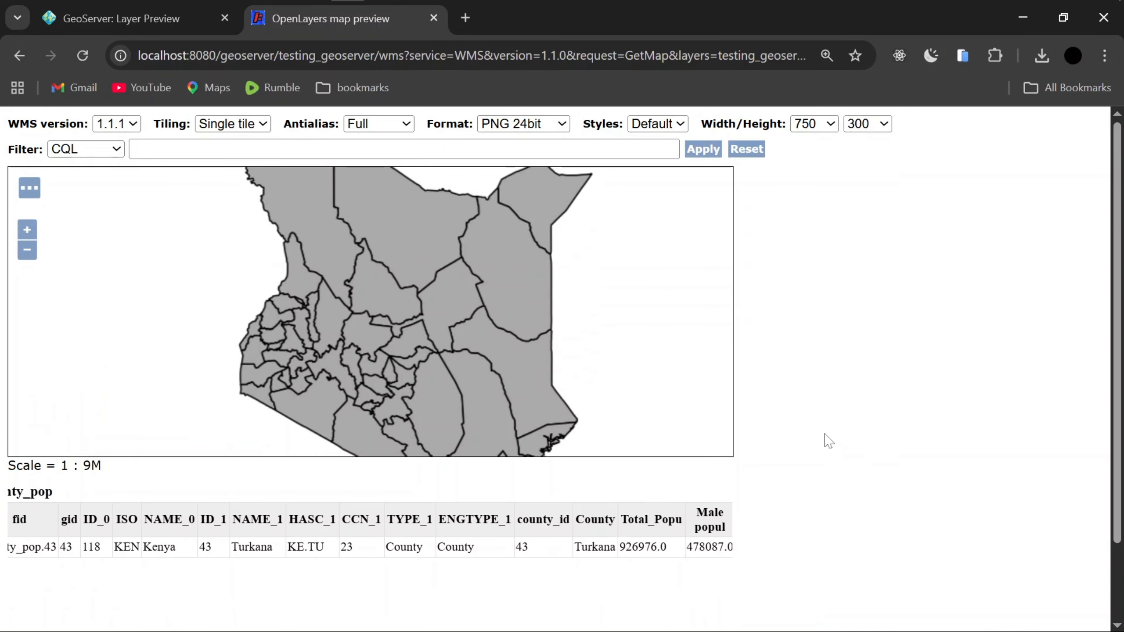
# Return to the GeoServer Layer Preview page and go back to the start of its layer list.
pyautogui.click(139, 19)
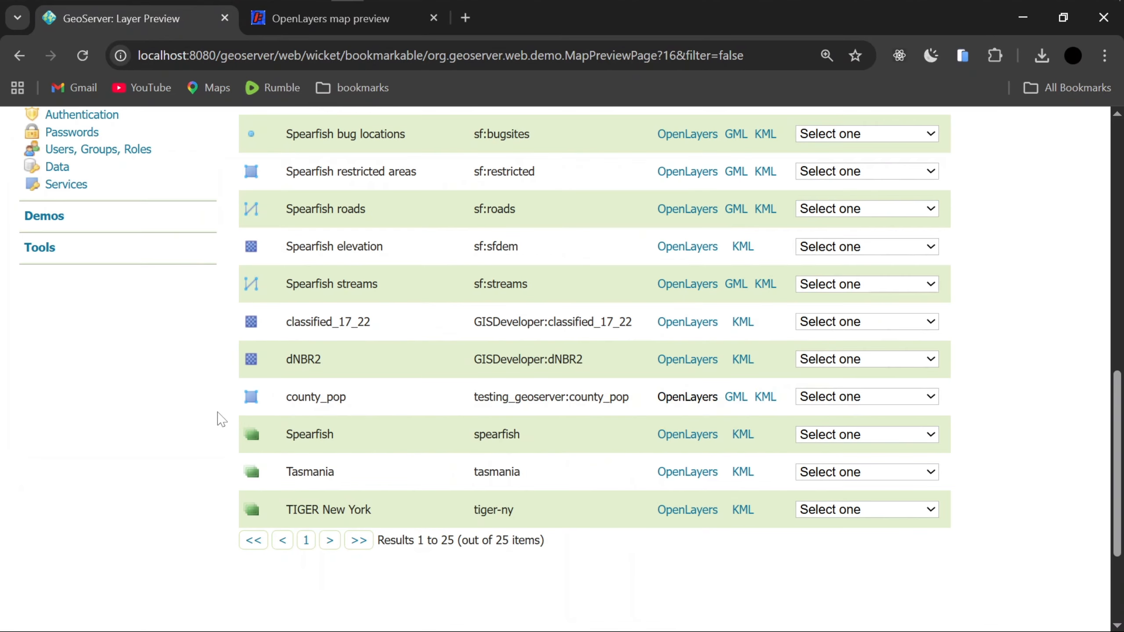
pyautogui.scroll(5, 219, 412)
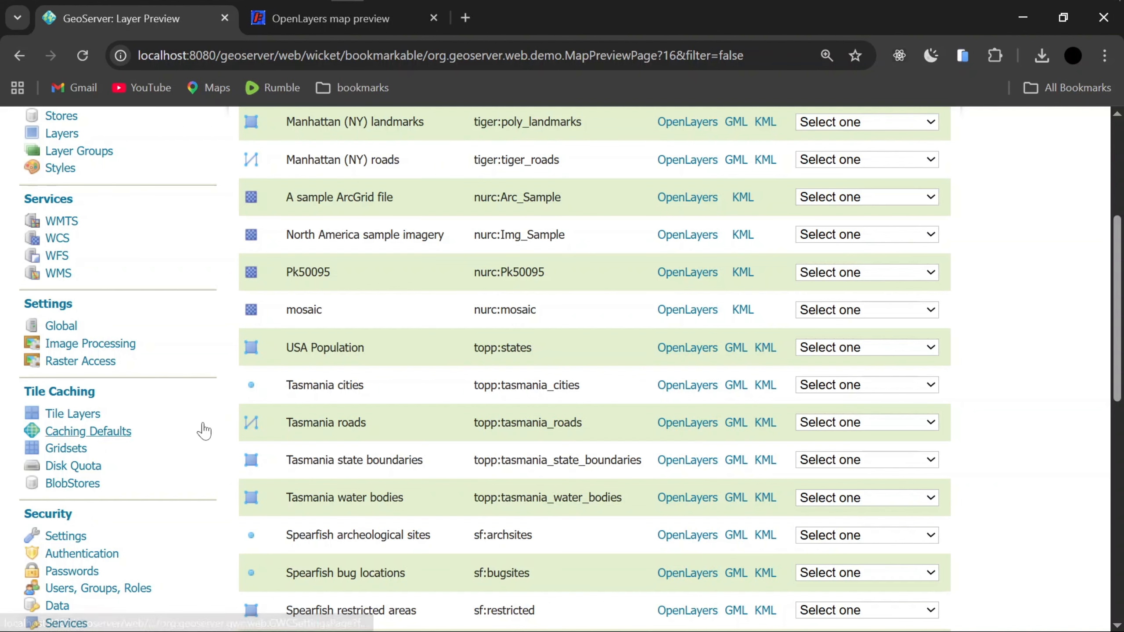
pyautogui.scroll(5, 231, 403)
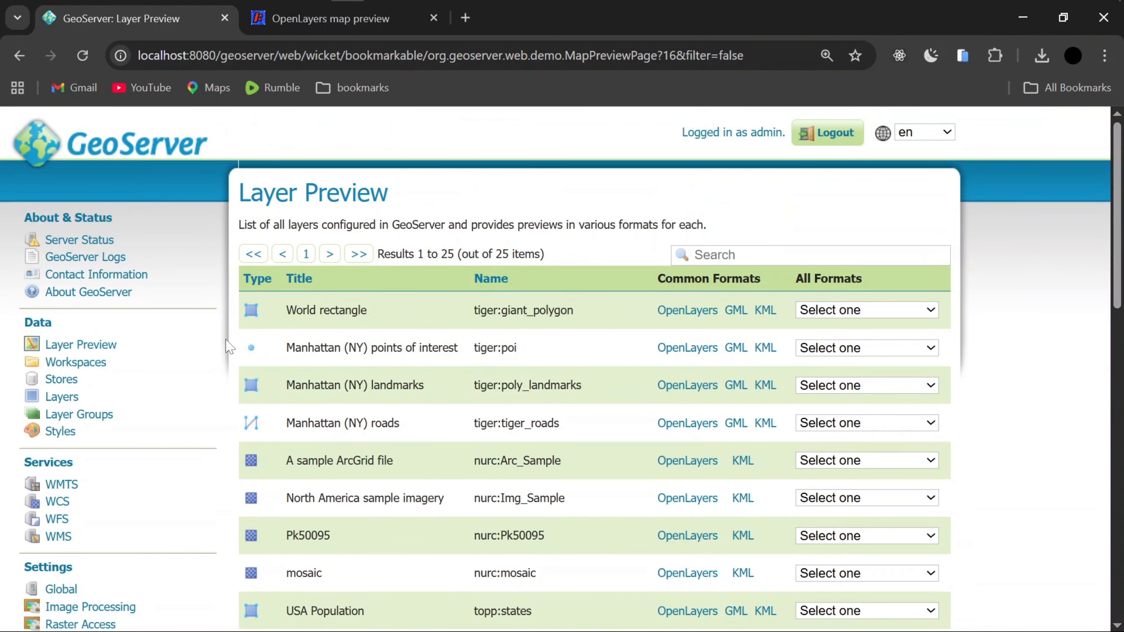